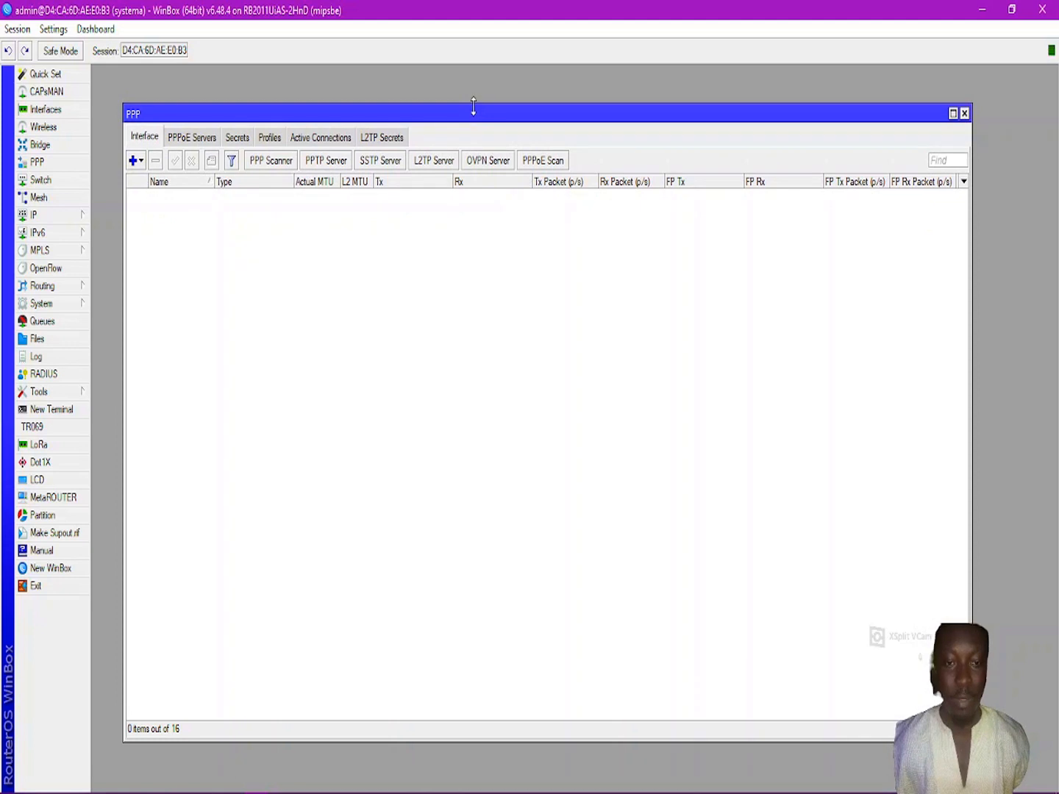
Nudge the PPP window down and show its three PPP profiles.
{"action": "mouse_move", "coordinate": [465, 119]}
{"action": "left_mouse_down"}
{"action": "mouse_move", "coordinate": [468, 148]}
{"action": "mouse_move", "coordinate": [471, 125]}
{"action": "left_mouse_up"}
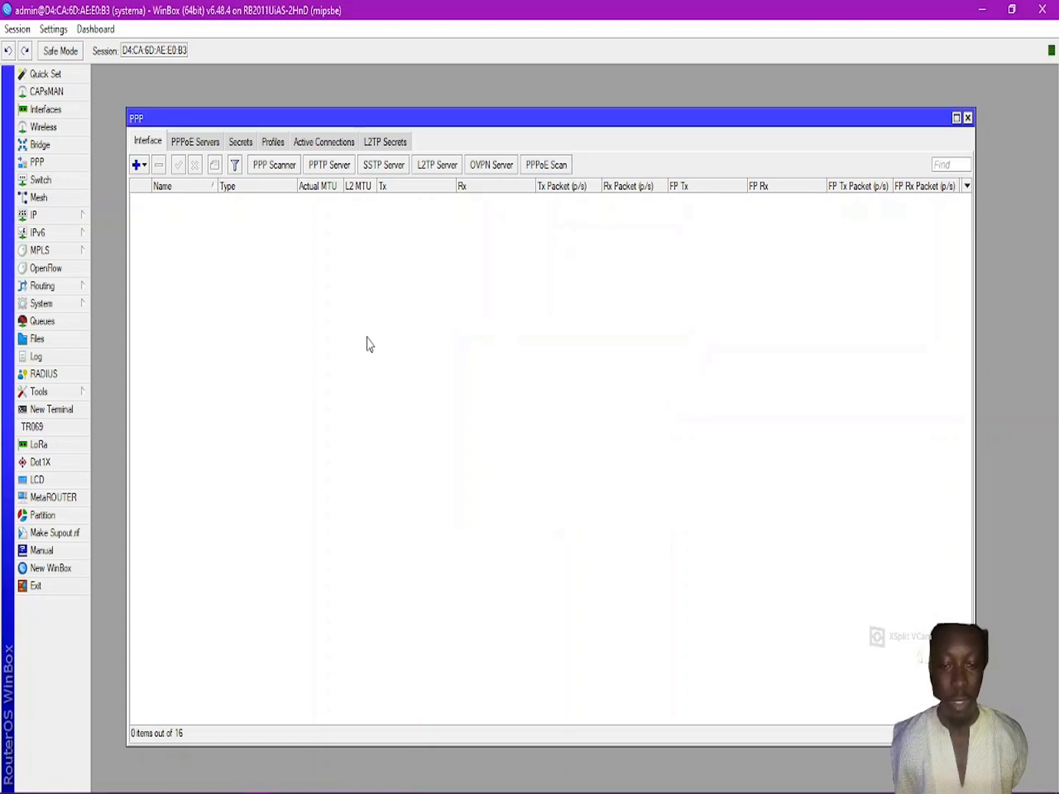
{"action": "left_click", "coordinate": [271, 144]}
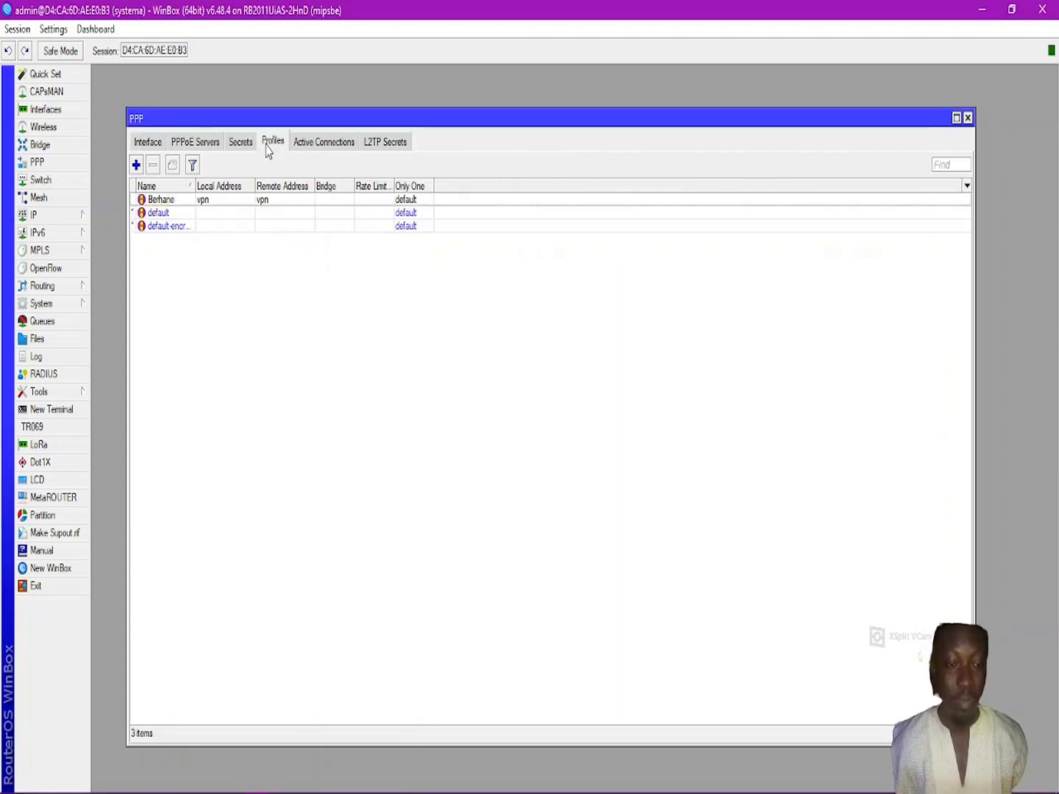
Rename the existing custom PPP profile to owuubi.
{"action": "double_click", "coordinate": [231, 200]}
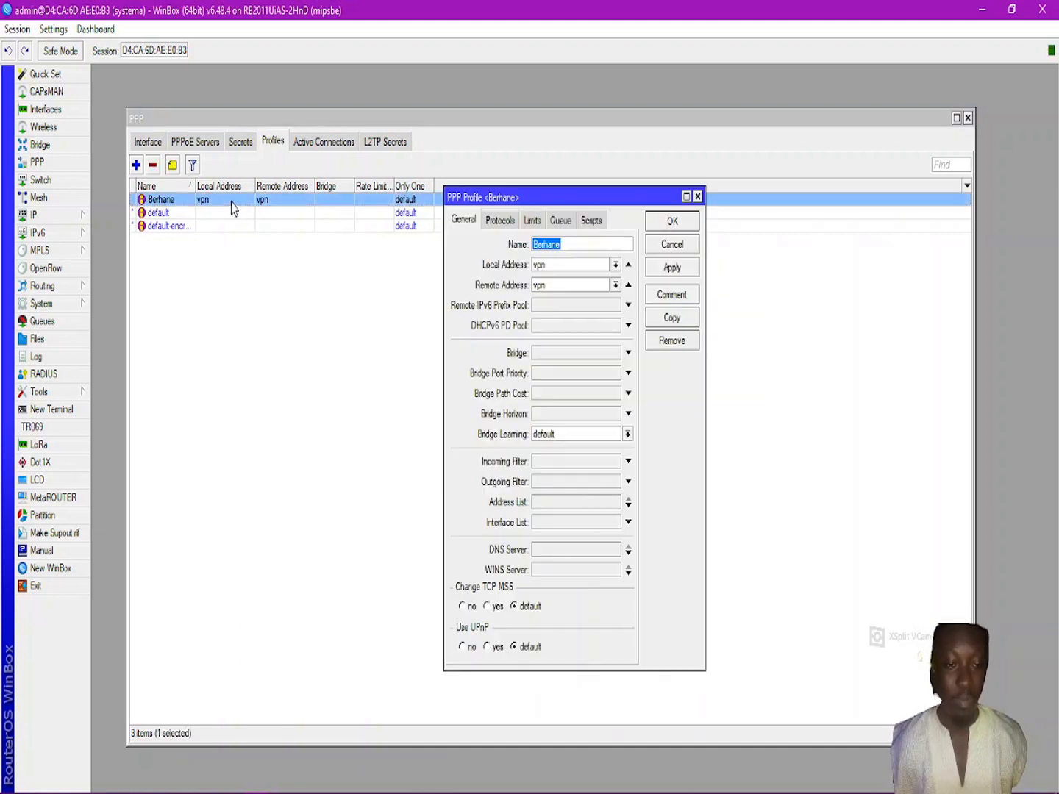
{"action": "left_click", "coordinate": [579, 250]}
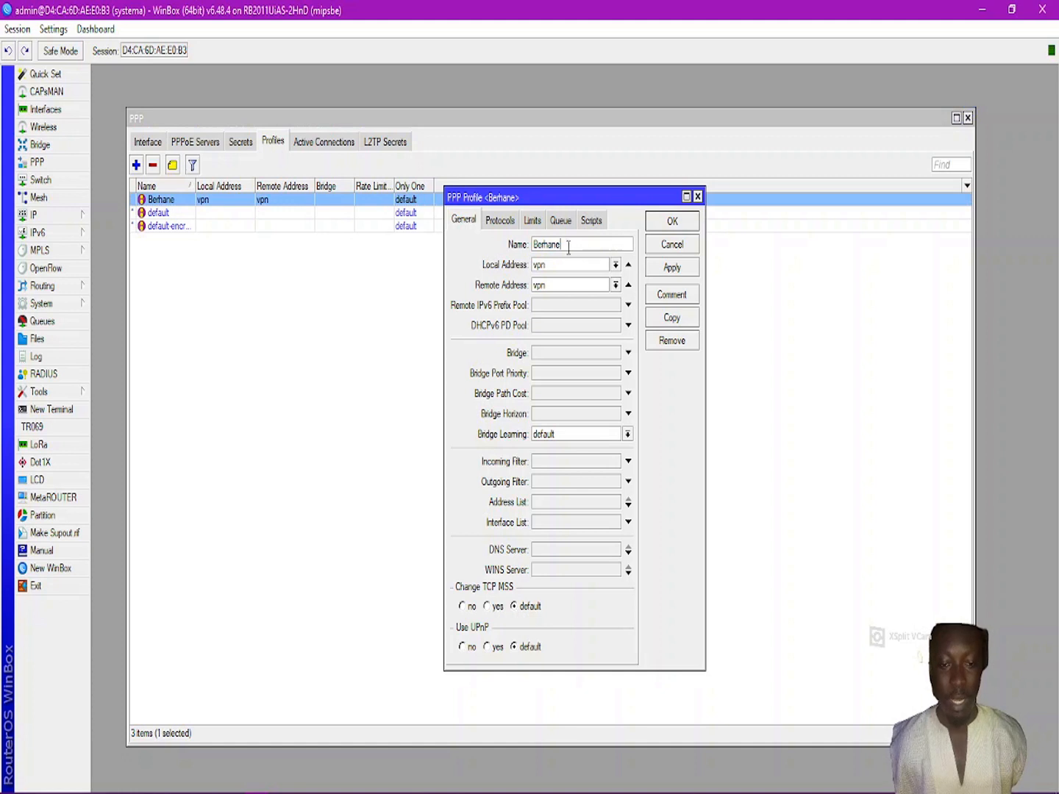
{"action": "left_click_drag", "start_coordinate": [585, 247], "coordinate": [523, 252]}
{"action": "left_click", "coordinate": [569, 246]}
{"action": "left_click_drag", "start_coordinate": [570, 247], "coordinate": [505, 245]}
{"action": "type", "text": "owuubi"}
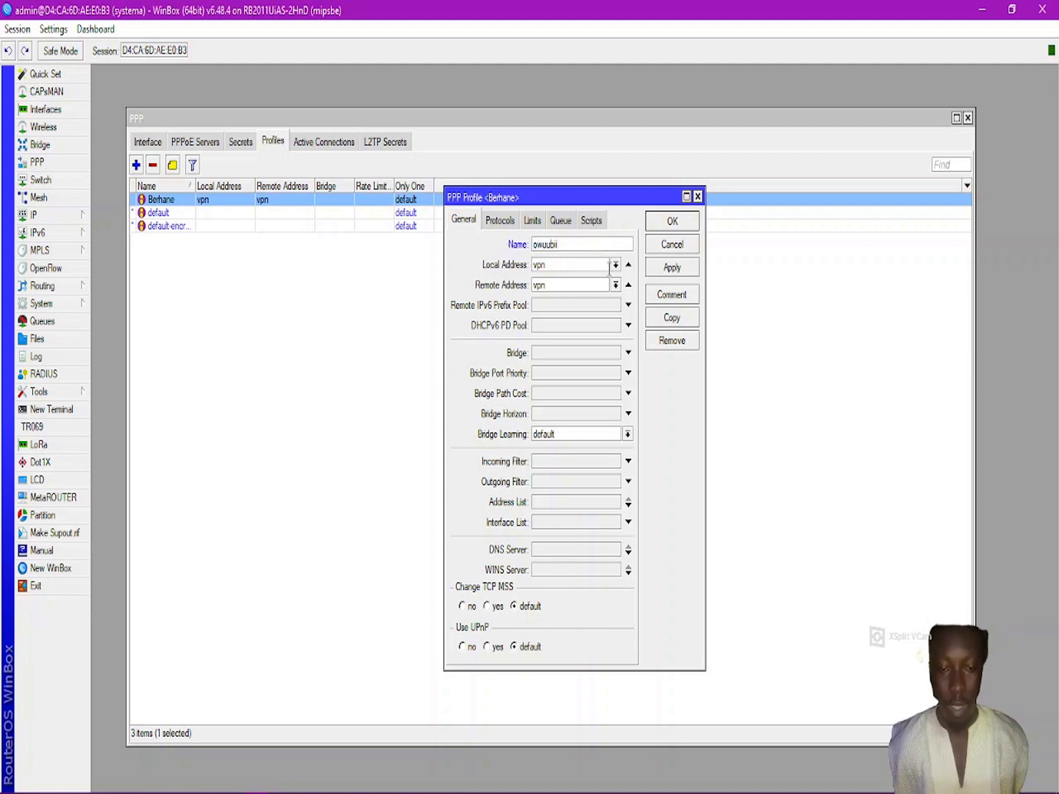
Set the profile's local and remote address to hs-pool-11, save it, and list the secrets.
{"action": "left_click", "coordinate": [615, 266]}
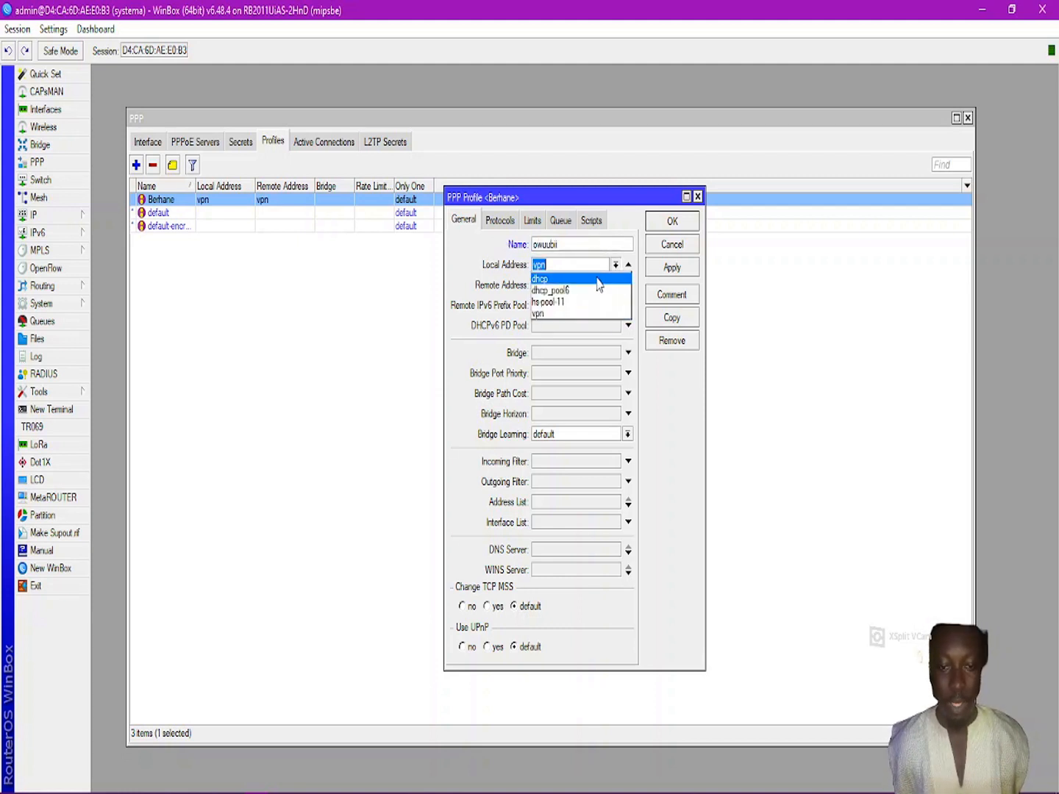
{"action": "left_click", "coordinate": [578, 303]}
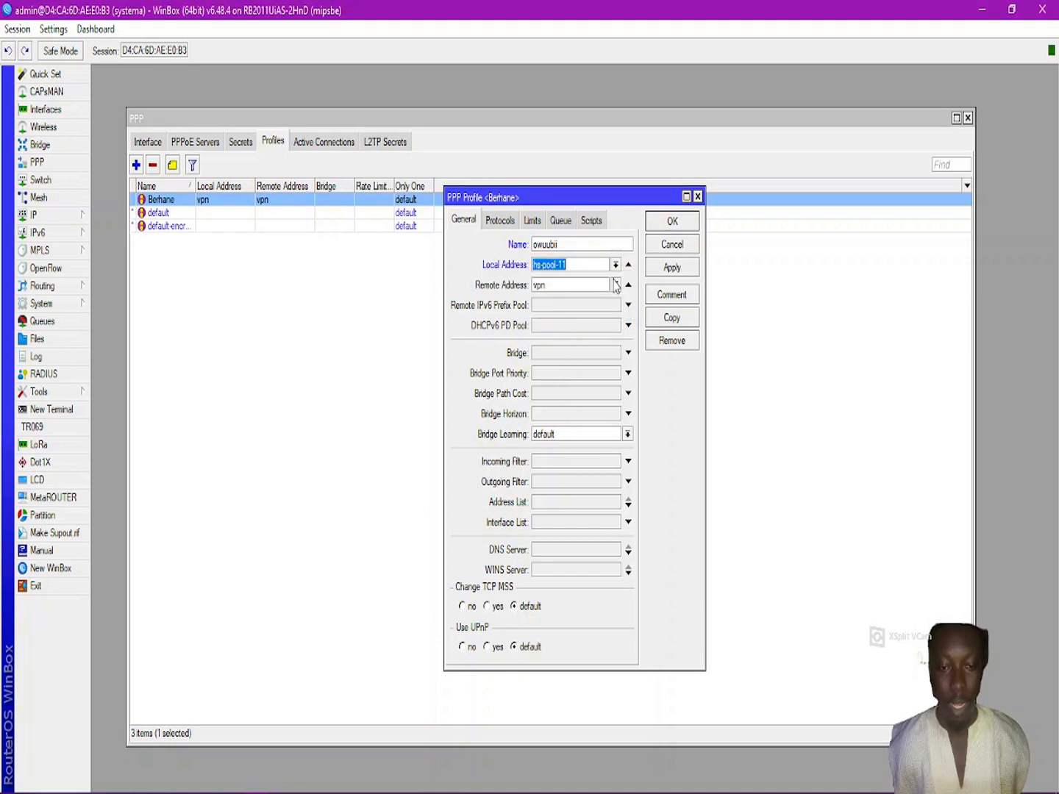
{"action": "left_click", "coordinate": [615, 286]}
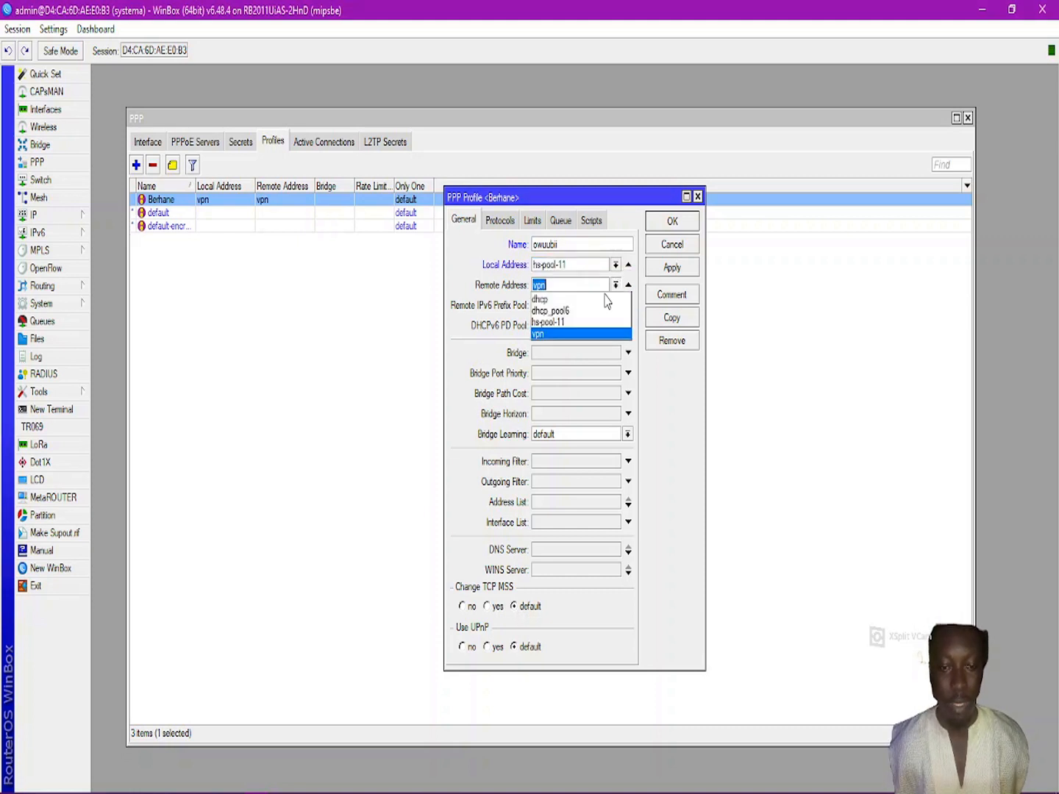
{"action": "left_click", "coordinate": [562, 323]}
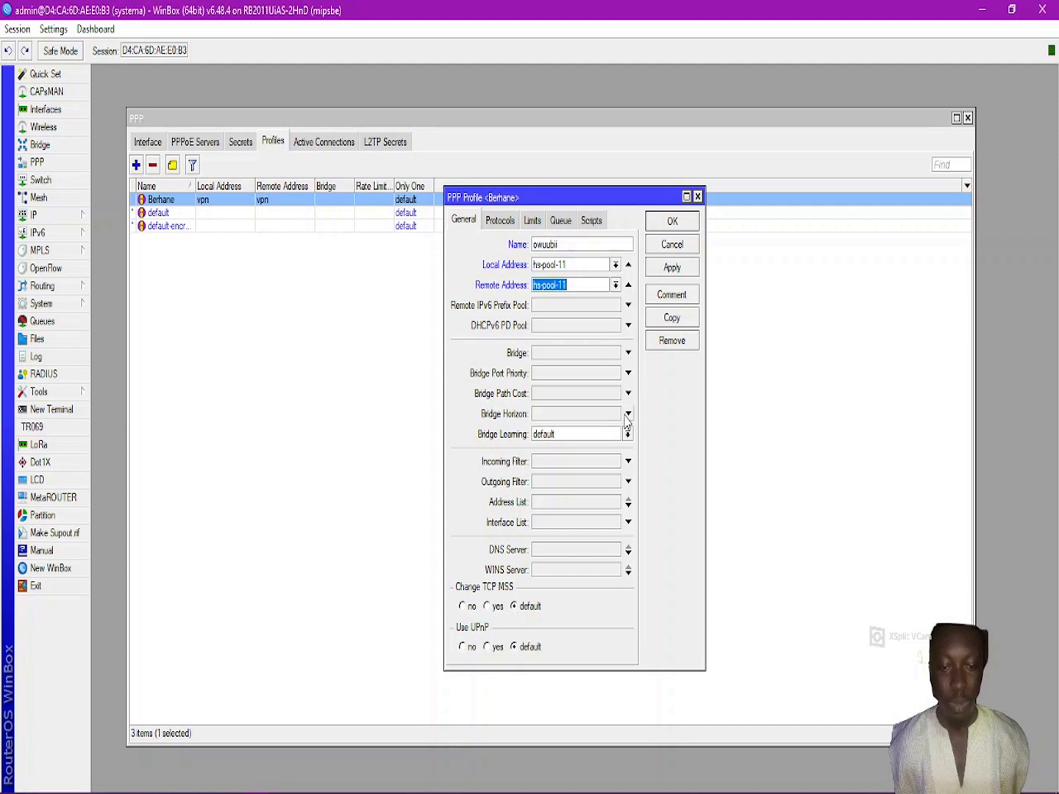
{"action": "left_click", "coordinate": [666, 269]}
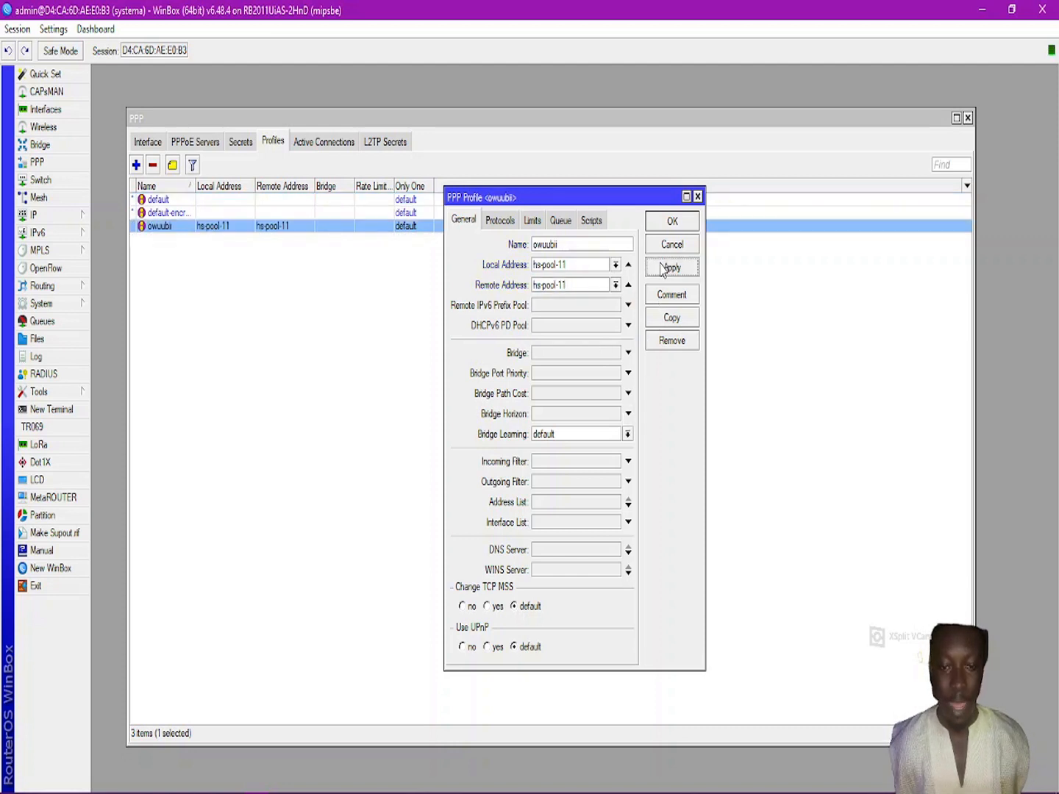
{"action": "left_click", "coordinate": [670, 221]}
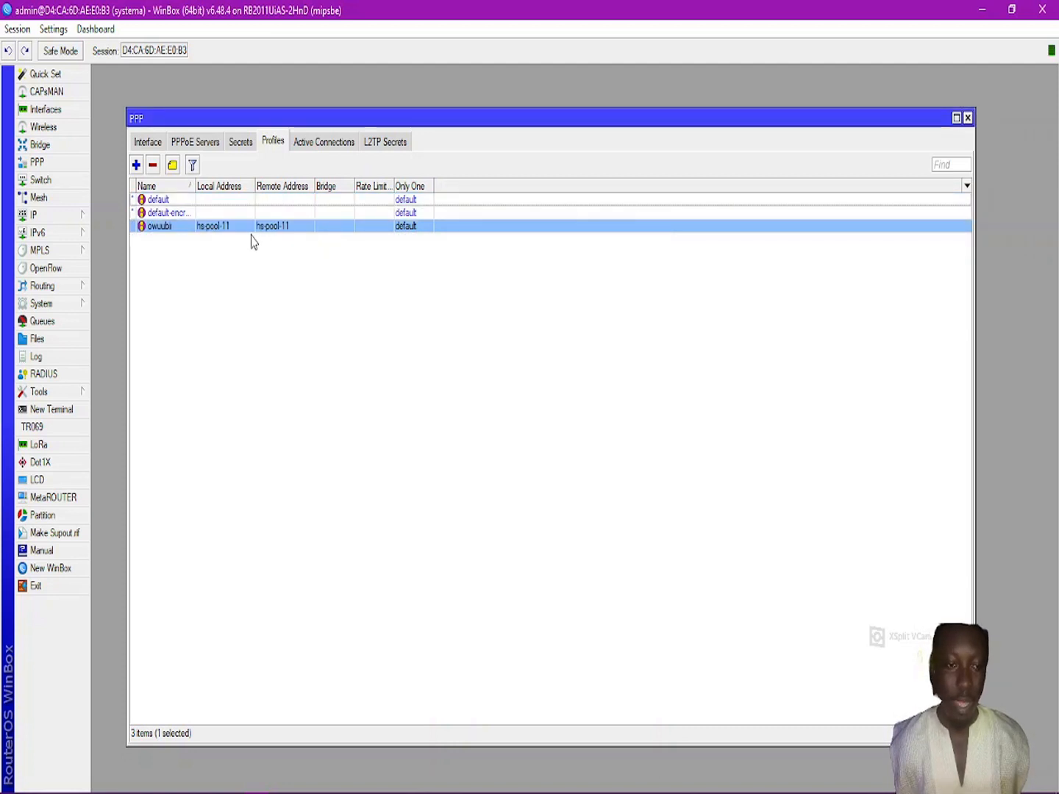
{"action": "left_click", "coordinate": [239, 143]}
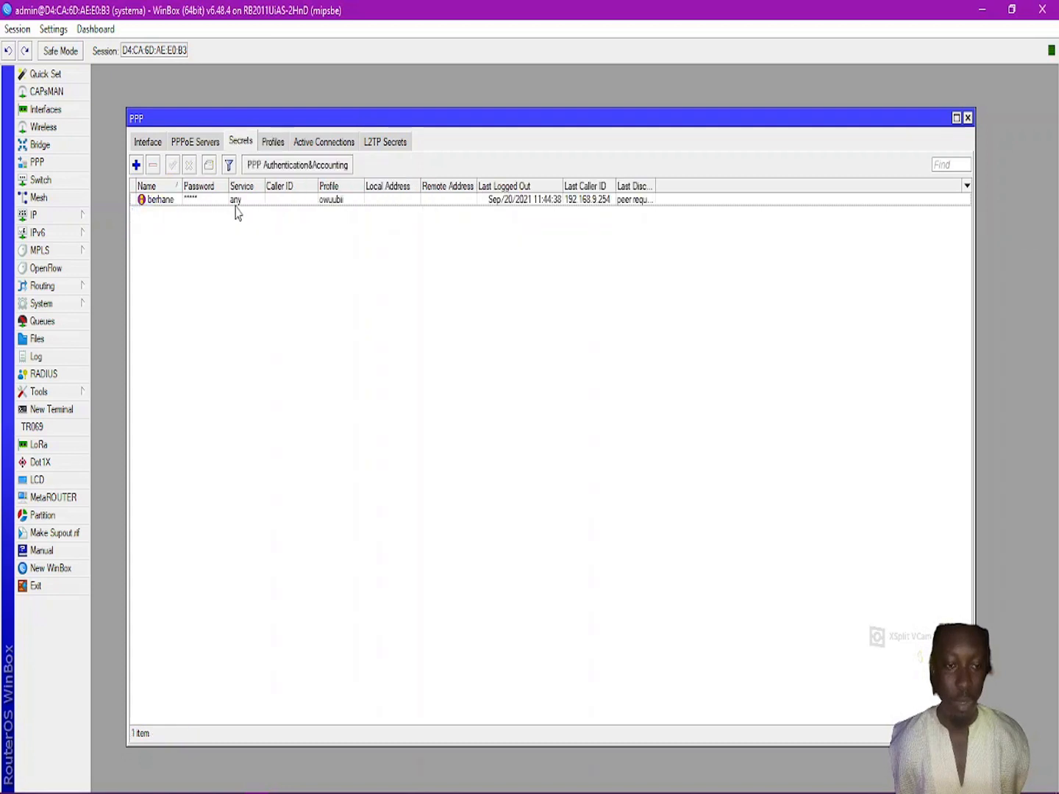
Give the VPN user's secret a new user name and password.
{"action": "double_click", "coordinate": [214, 201]}
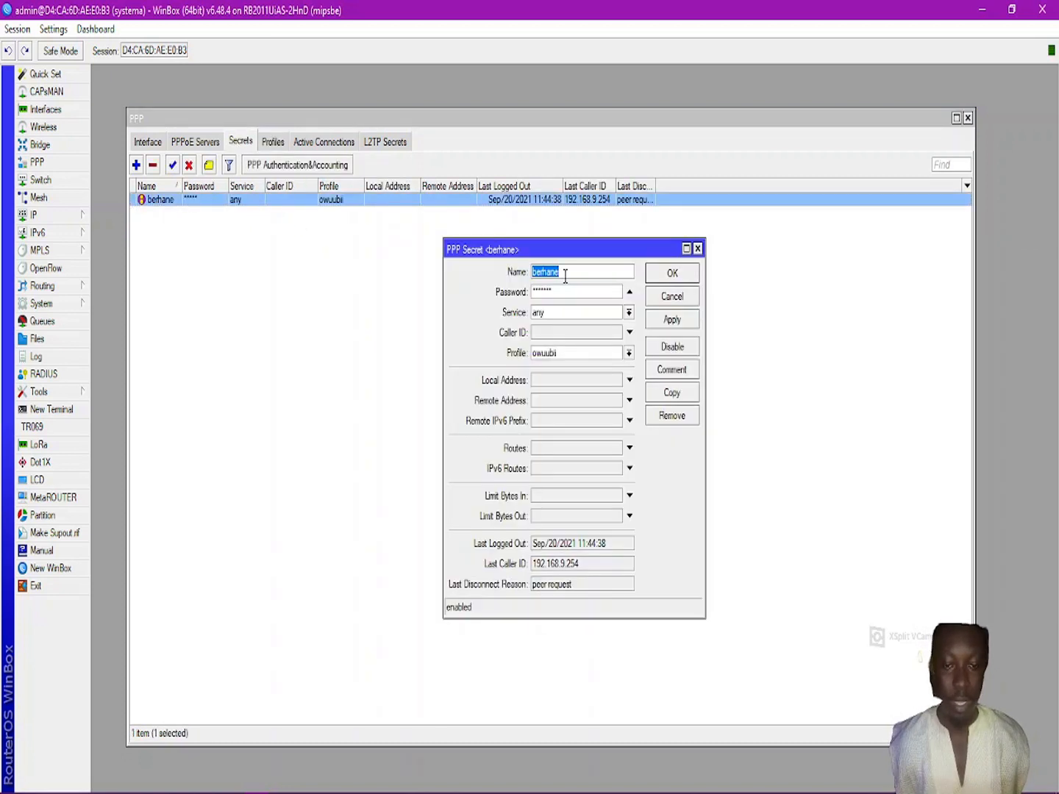
{"action": "type", "text": "owuubi"}
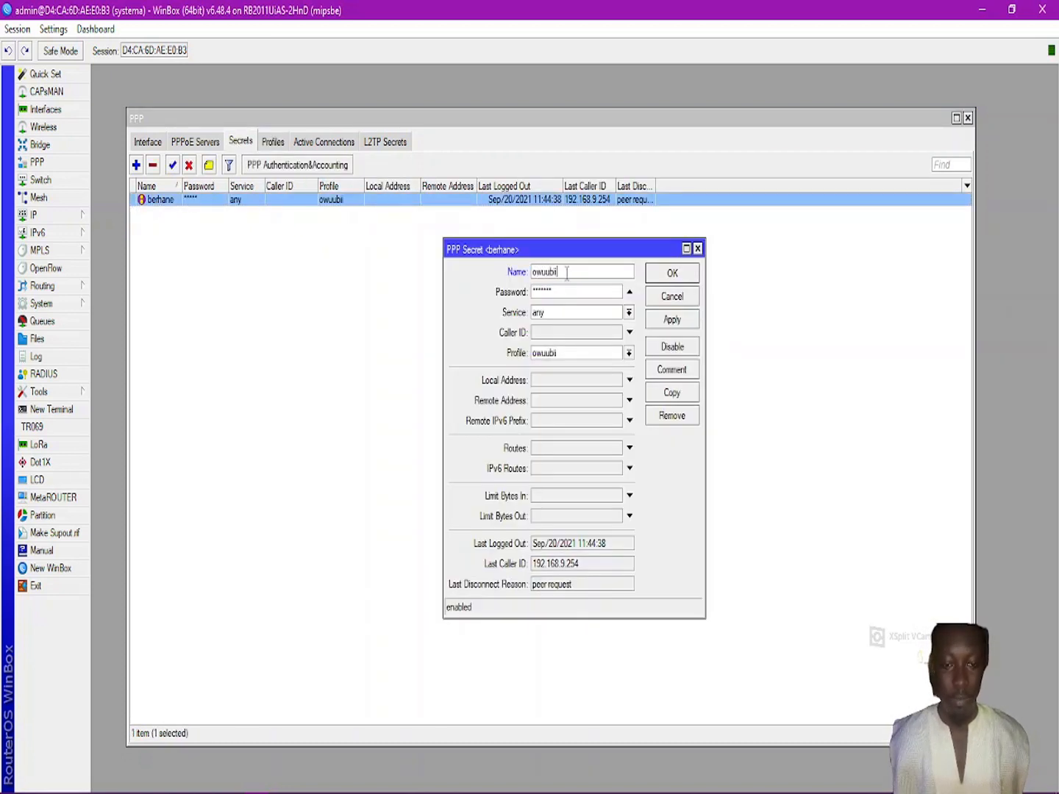
{"action": "left_click_drag", "start_coordinate": [564, 291], "coordinate": [517, 288]}
{"action": "type", "text": "o"}
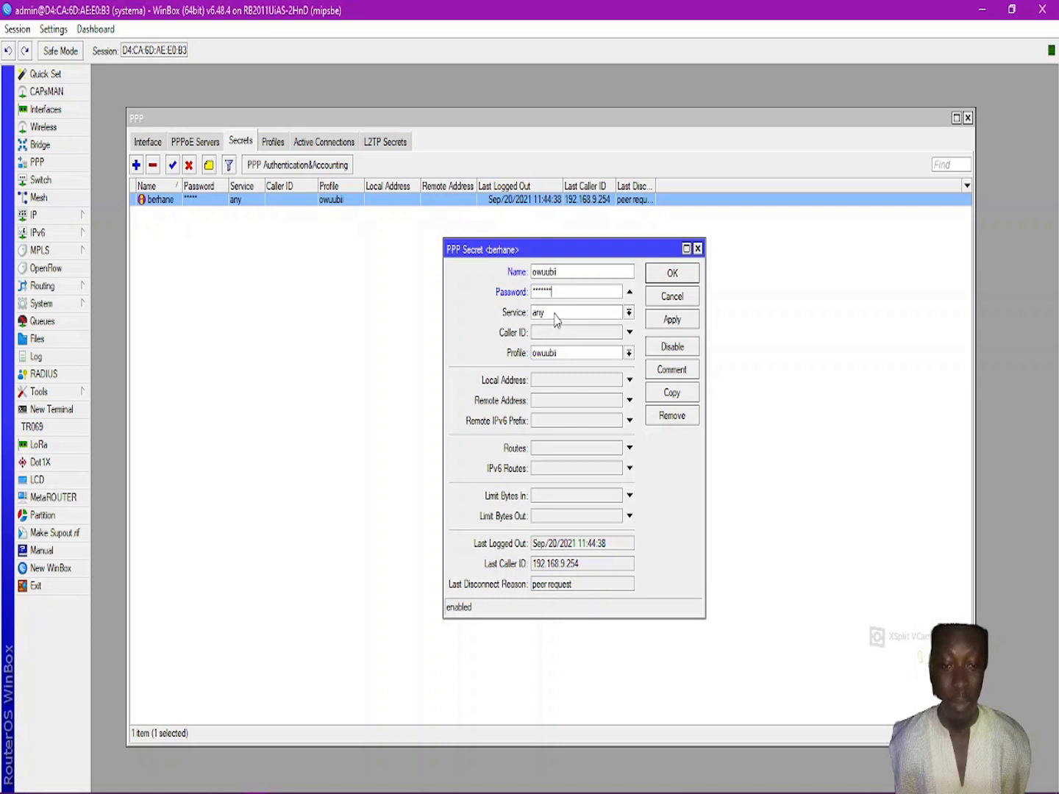
Restrict the secret to pptp with the owuubi profile, save it, and return to Interfaces.
{"action": "left_click", "coordinate": [556, 315]}
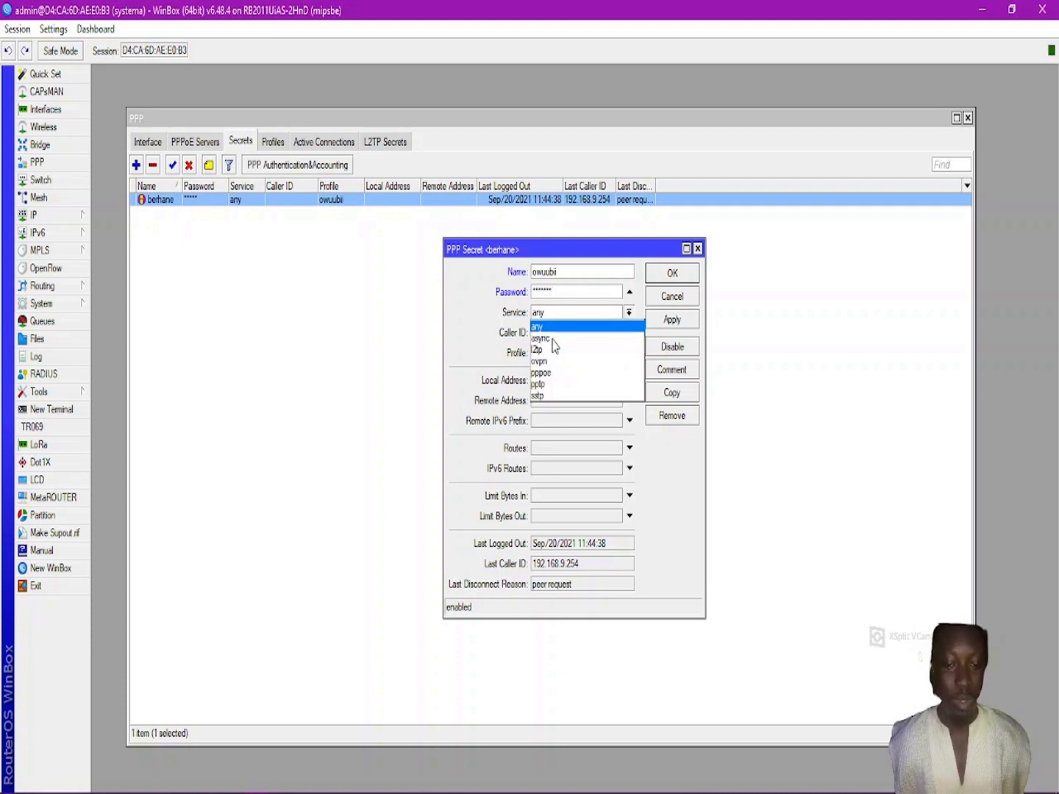
{"action": "left_click", "coordinate": [550, 384]}
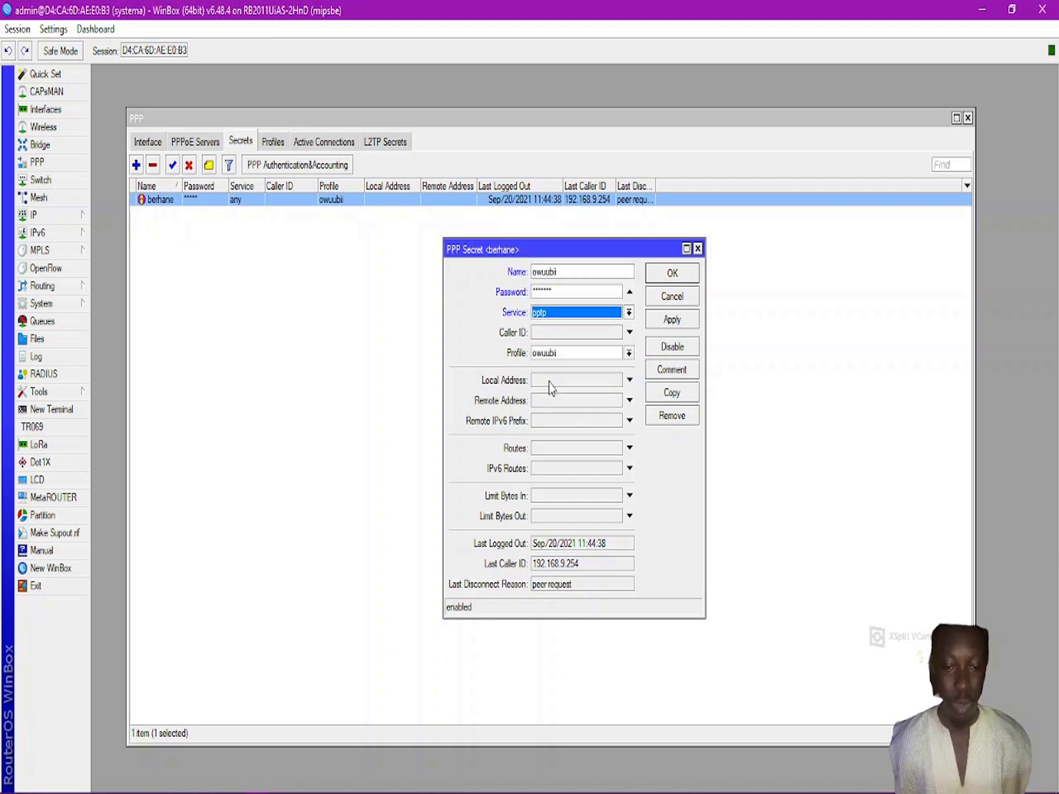
{"action": "left_click", "coordinate": [609, 356]}
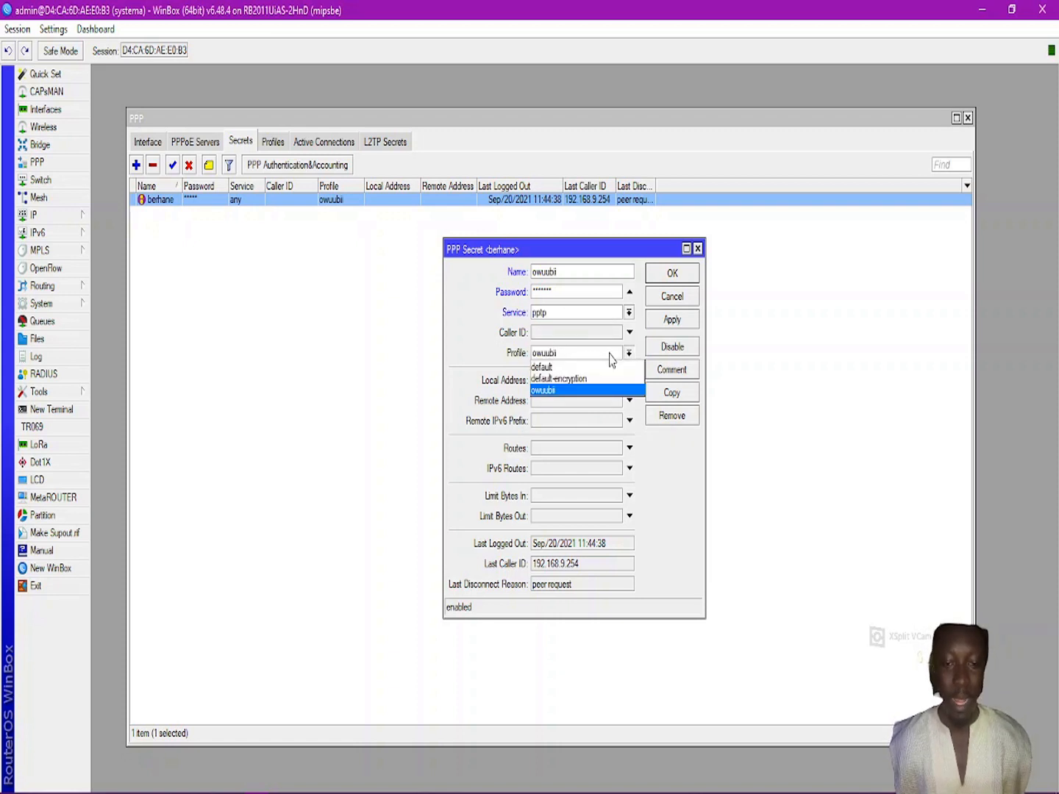
{"action": "left_click", "coordinate": [563, 391]}
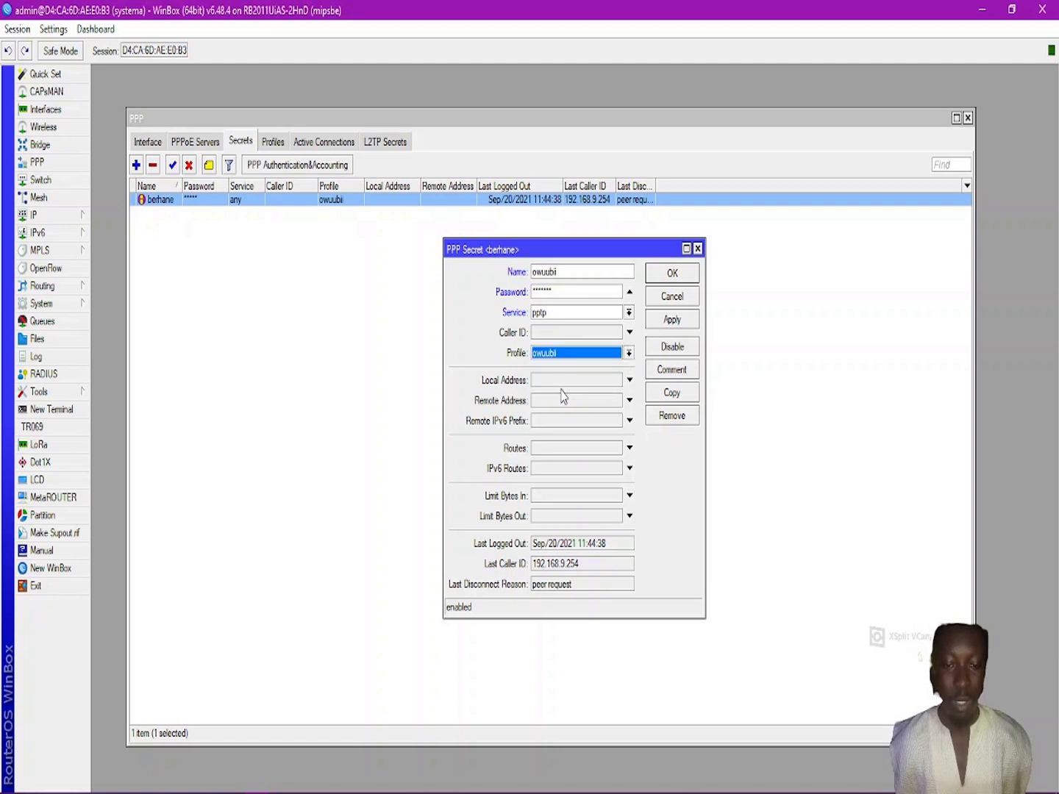
{"action": "left_click", "coordinate": [663, 322]}
{"action": "left_click", "coordinate": [657, 275]}
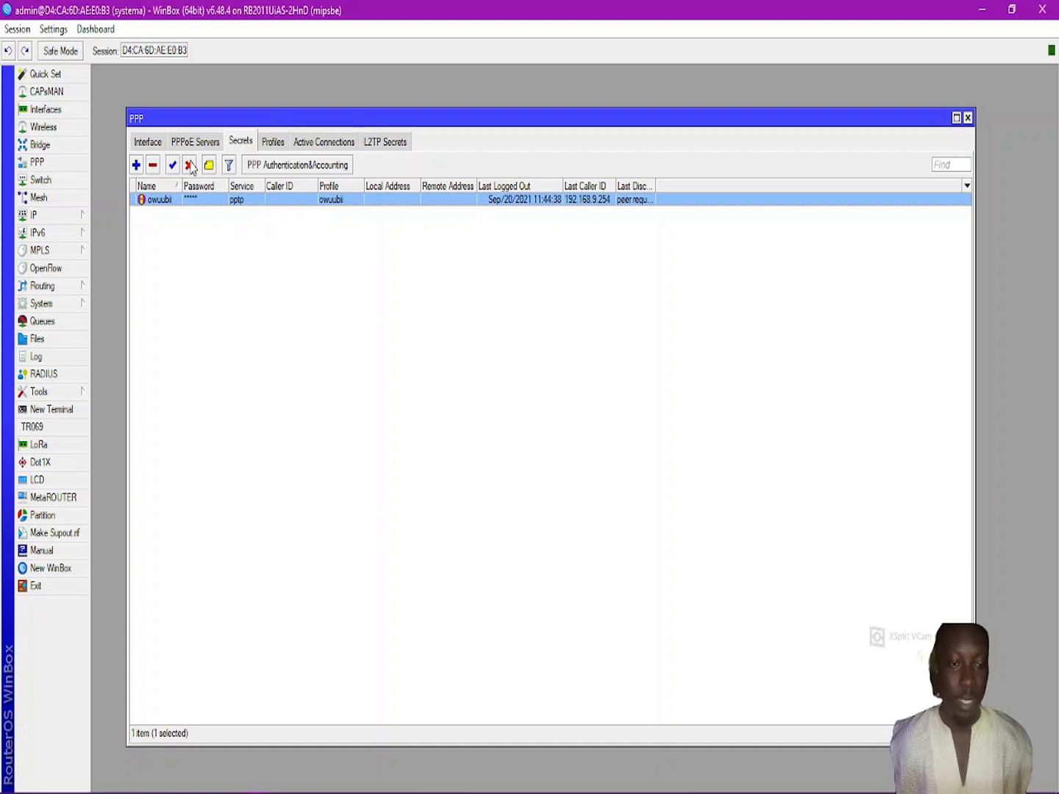
{"action": "left_click", "coordinate": [149, 143]}
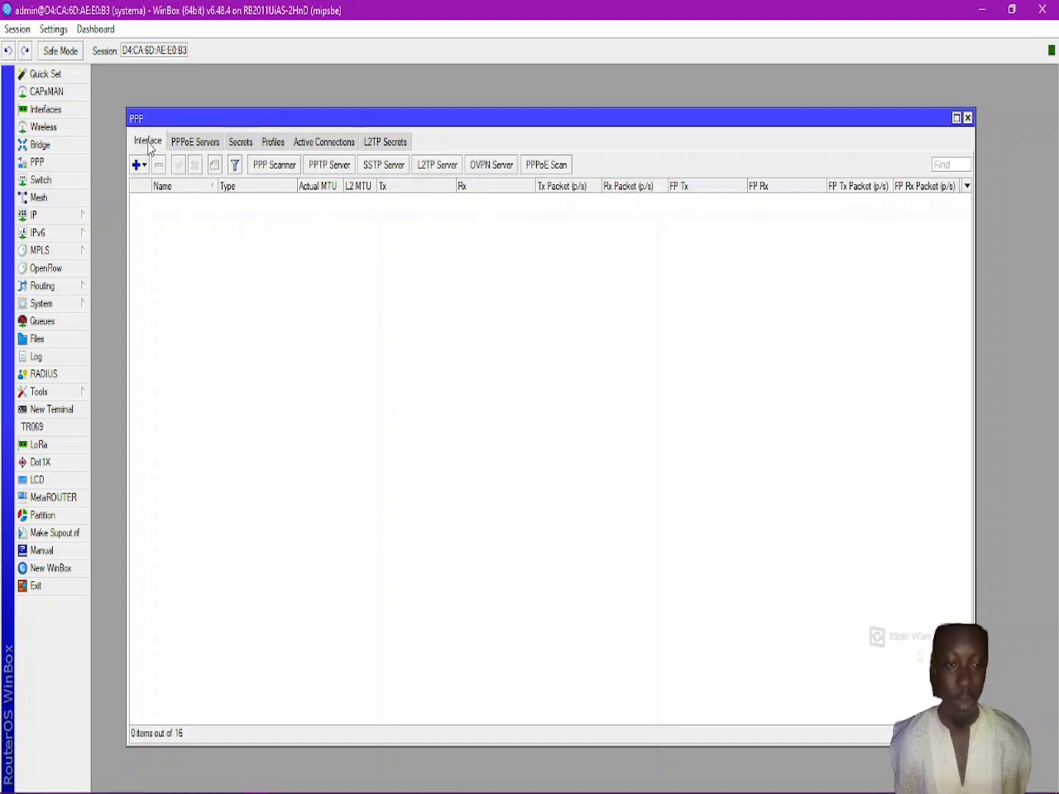
Turn on the PPTP server using owuubi as its default profile and save.
{"action": "left_click", "coordinate": [341, 166]}
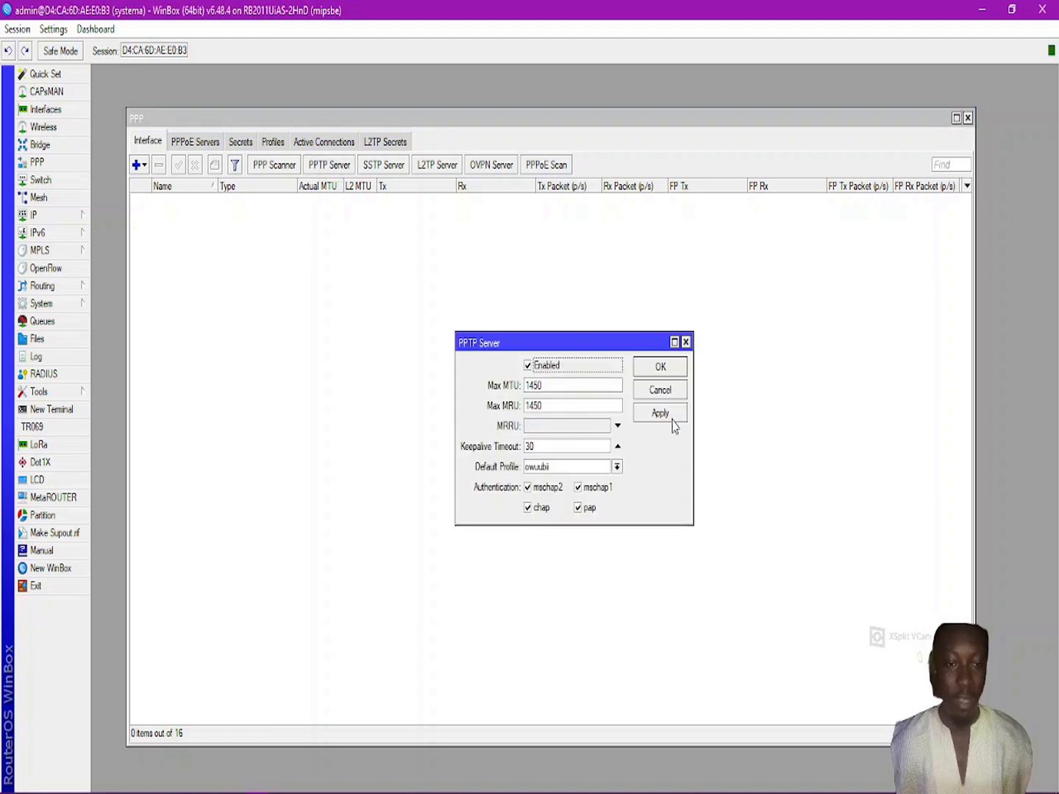
{"action": "left_click", "coordinate": [536, 367]}
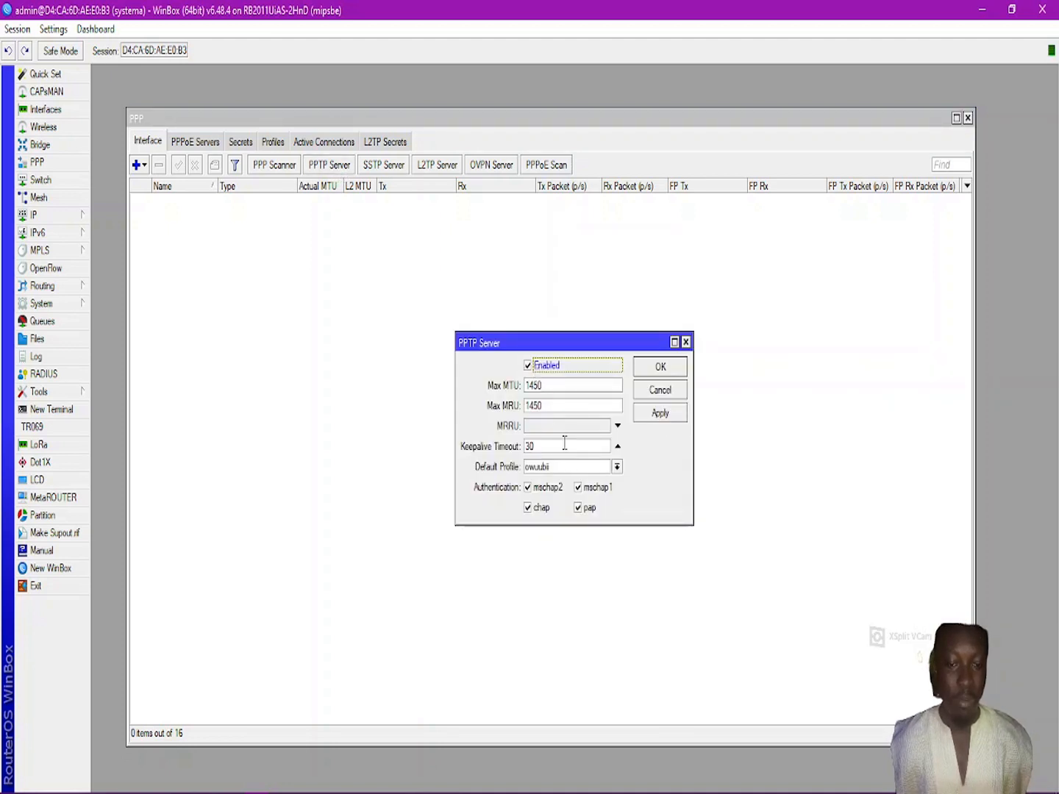
{"action": "left_click", "coordinate": [558, 471]}
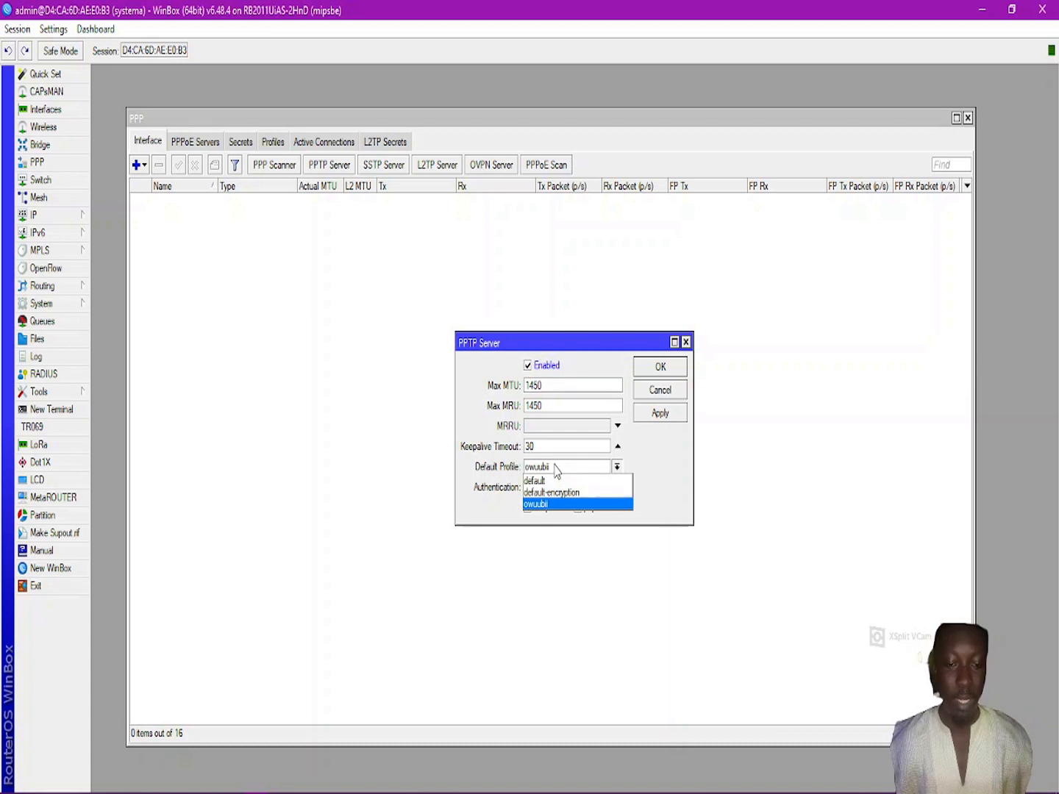
{"action": "left_click", "coordinate": [556, 471]}
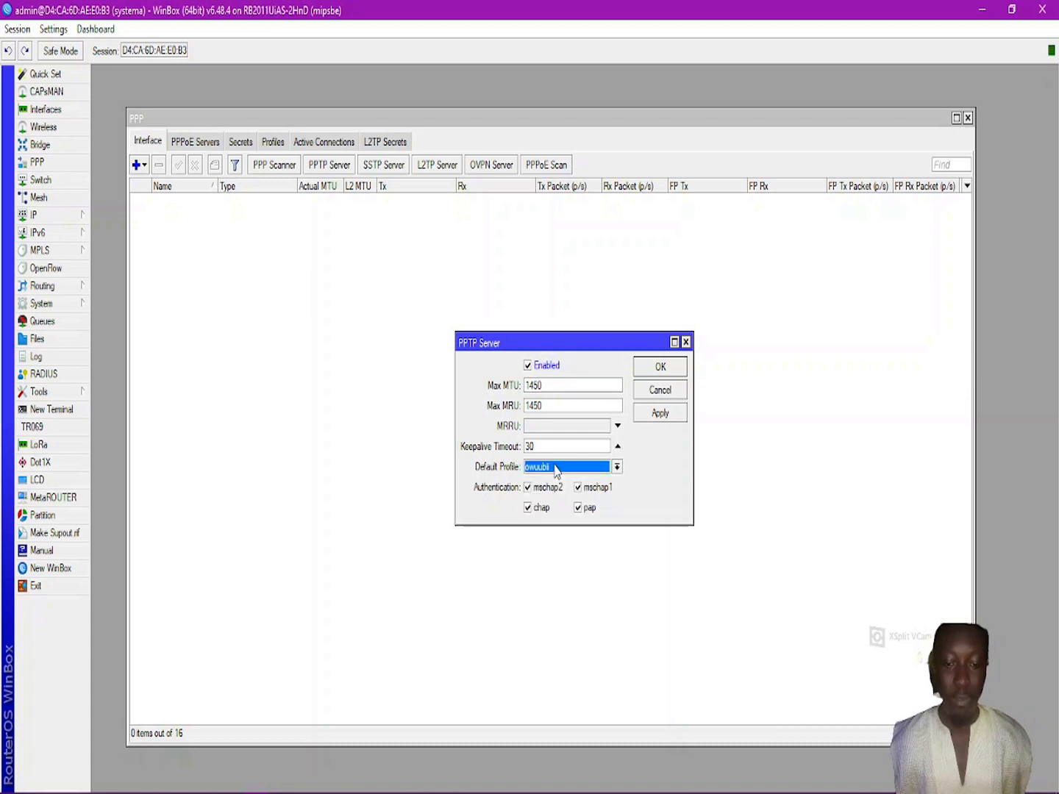
{"action": "left_click", "coordinate": [655, 412]}
{"action": "left_click", "coordinate": [653, 367]}
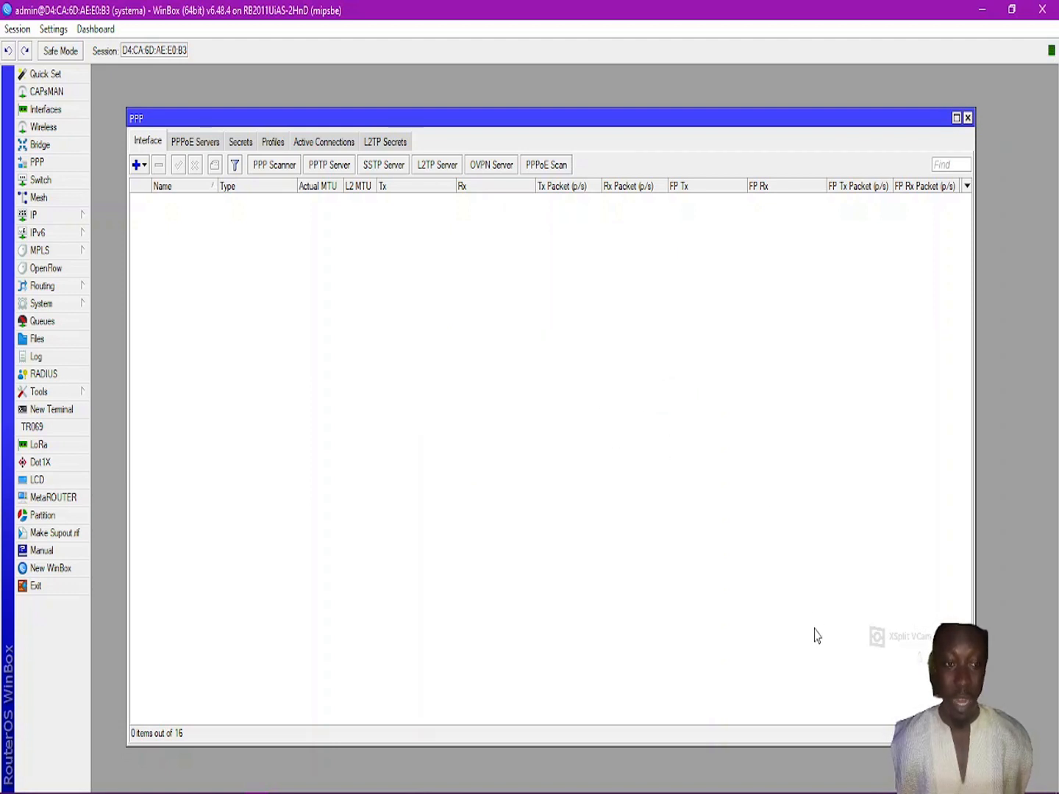
Search 'vpn' from the Start menu to reach the Windows VPN settings page.
{"action": "key", "text": "super"}
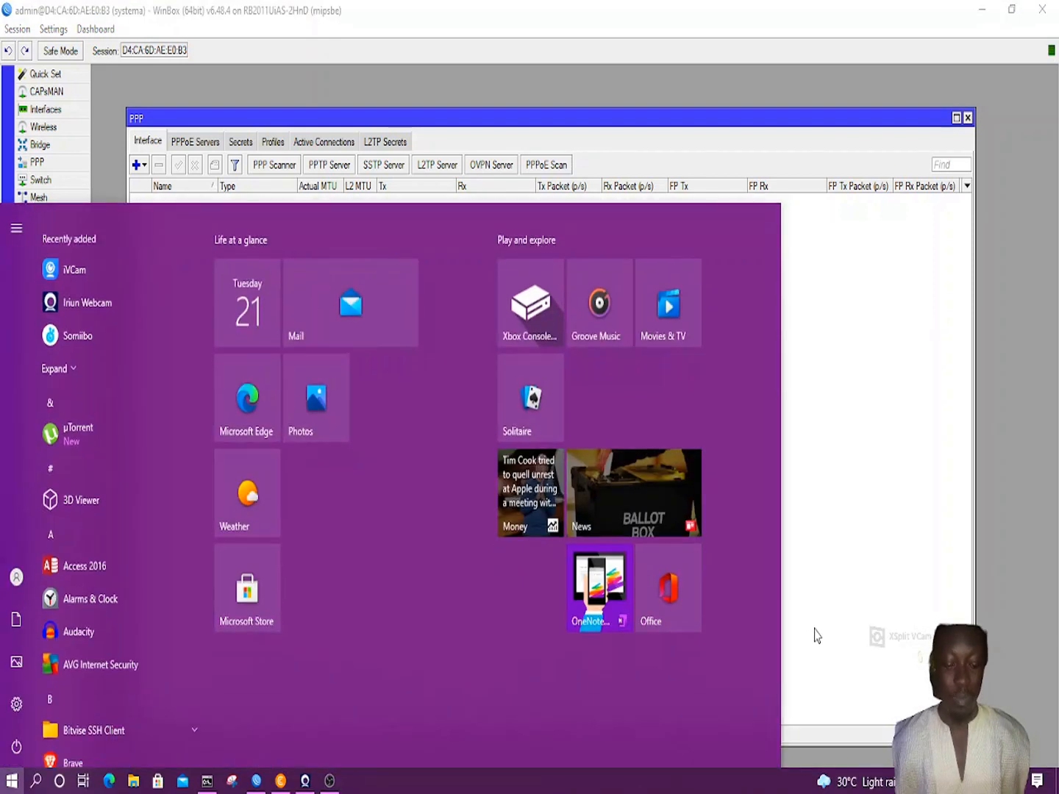
{"action": "type", "text": "vpn"}
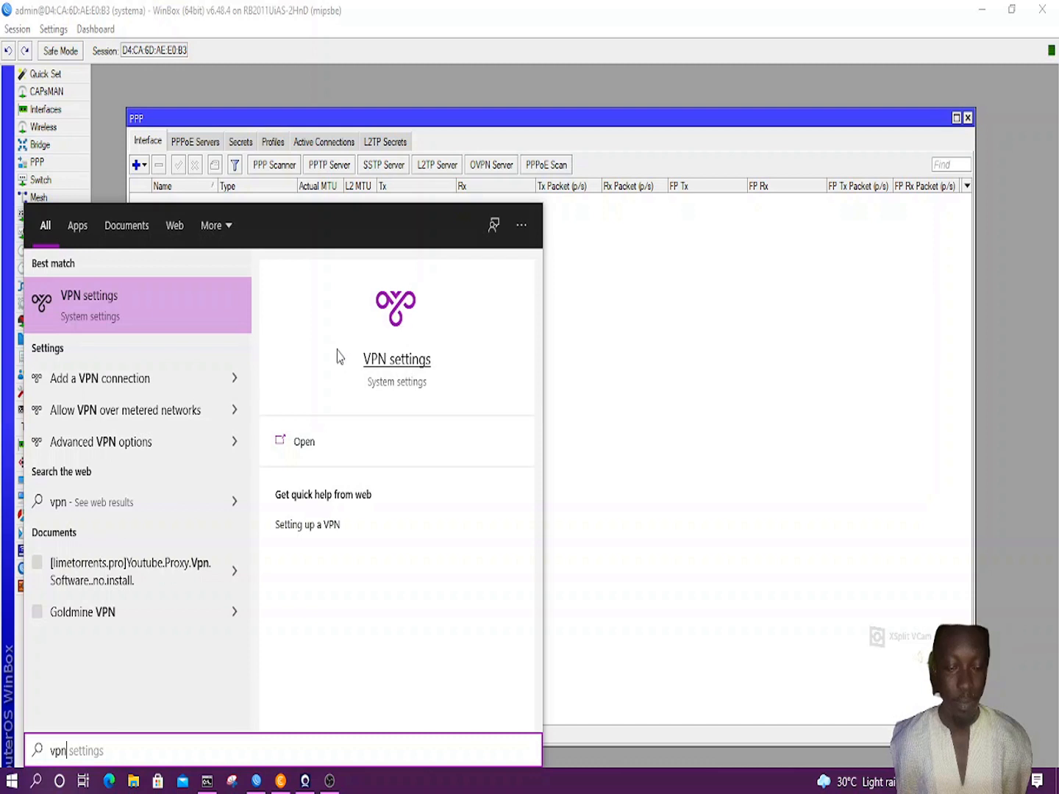
{"action": "left_click", "coordinate": [381, 353]}
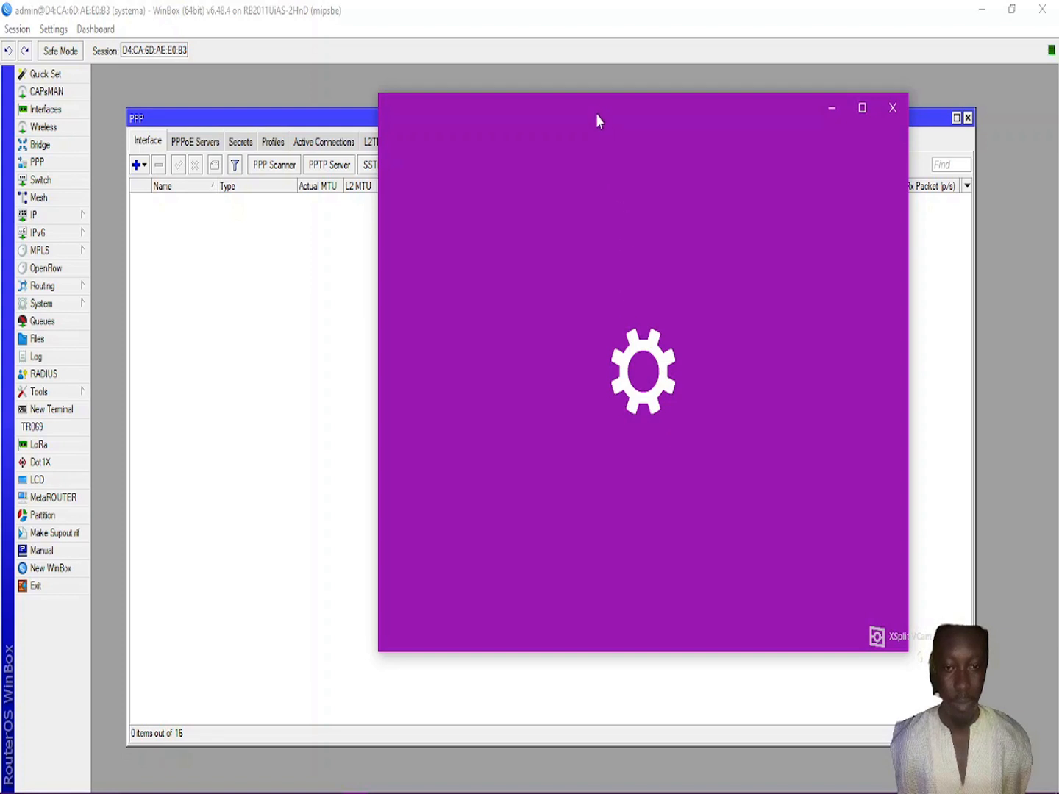
{"action": "left_click_drag", "start_coordinate": [590, 109], "coordinate": [560, 235]}
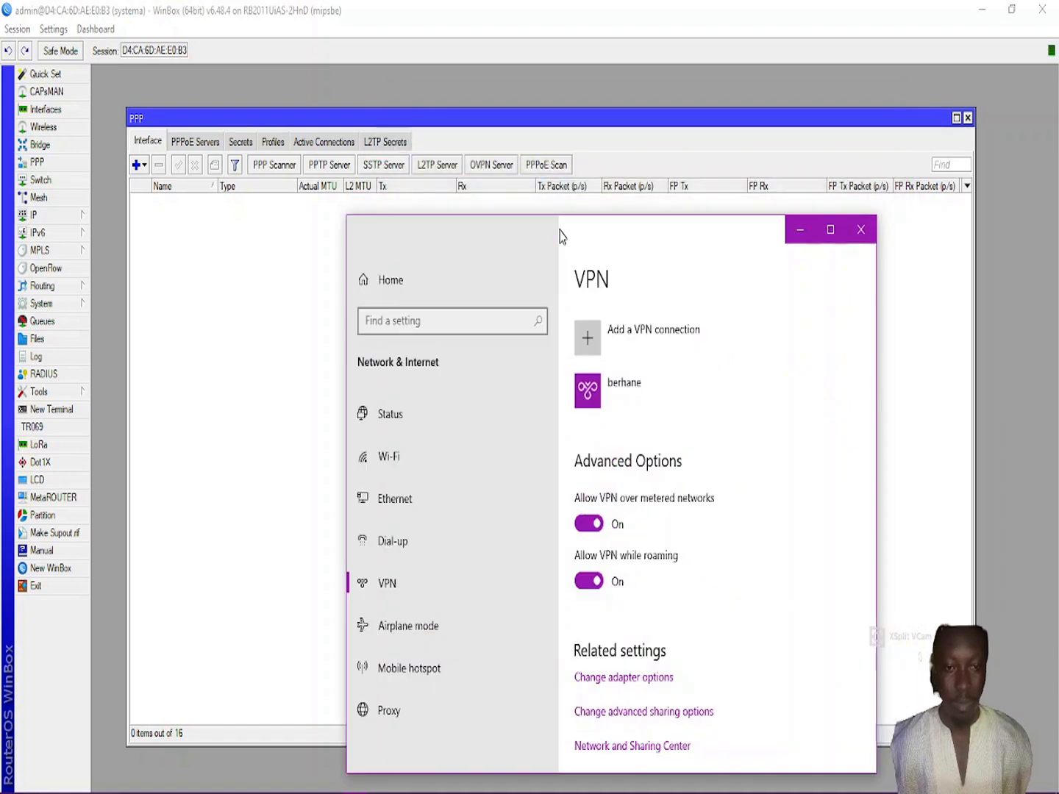
Inspect the existing VPN connection's properties for server 5.5.5.1 without changing them.
{"action": "left_click", "coordinate": [621, 386]}
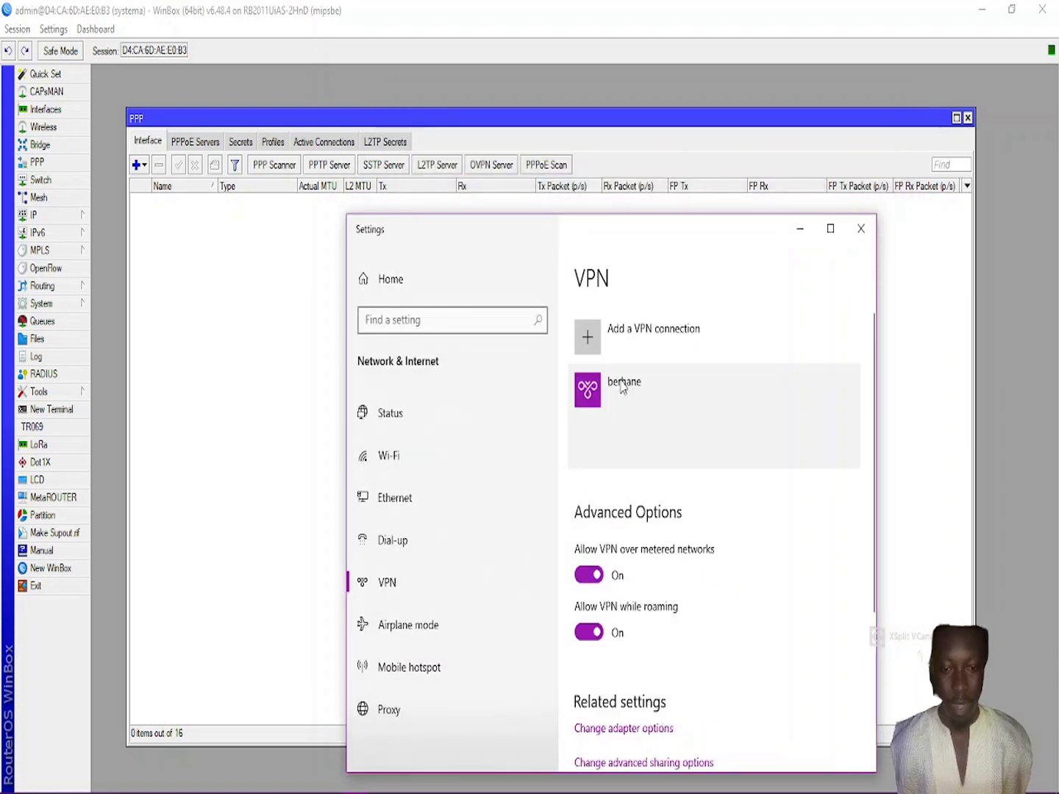
{"action": "left_click", "coordinate": [757, 452]}
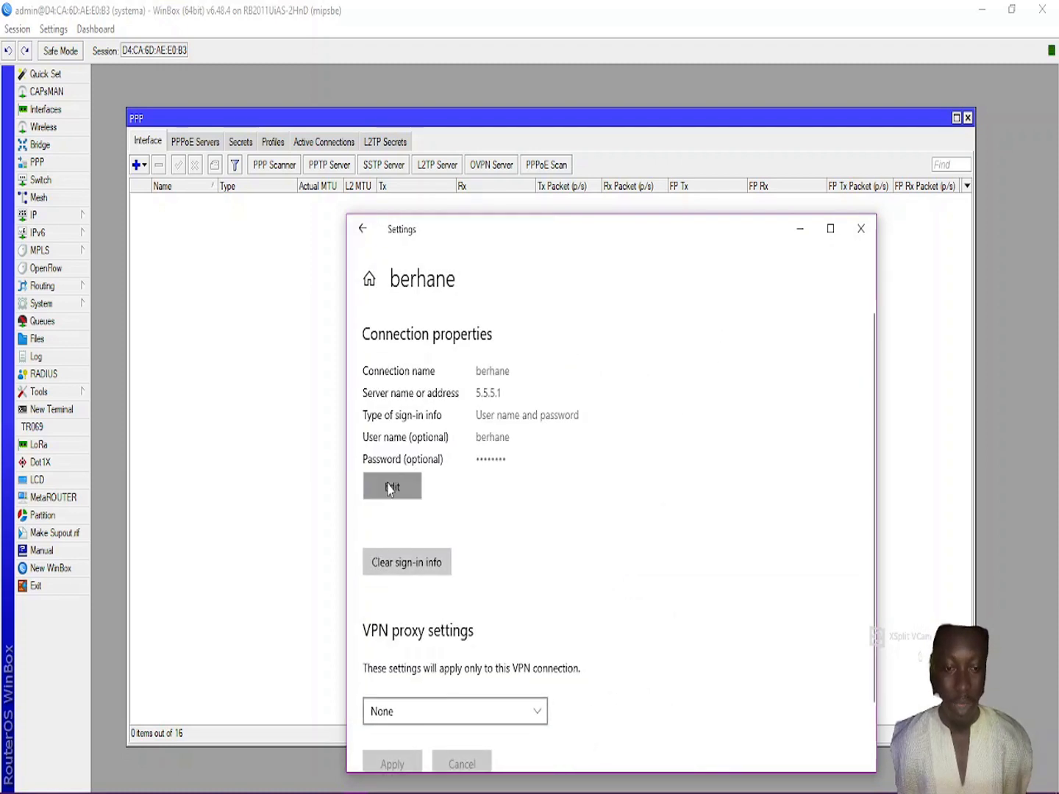
{"action": "left_click", "coordinate": [394, 486]}
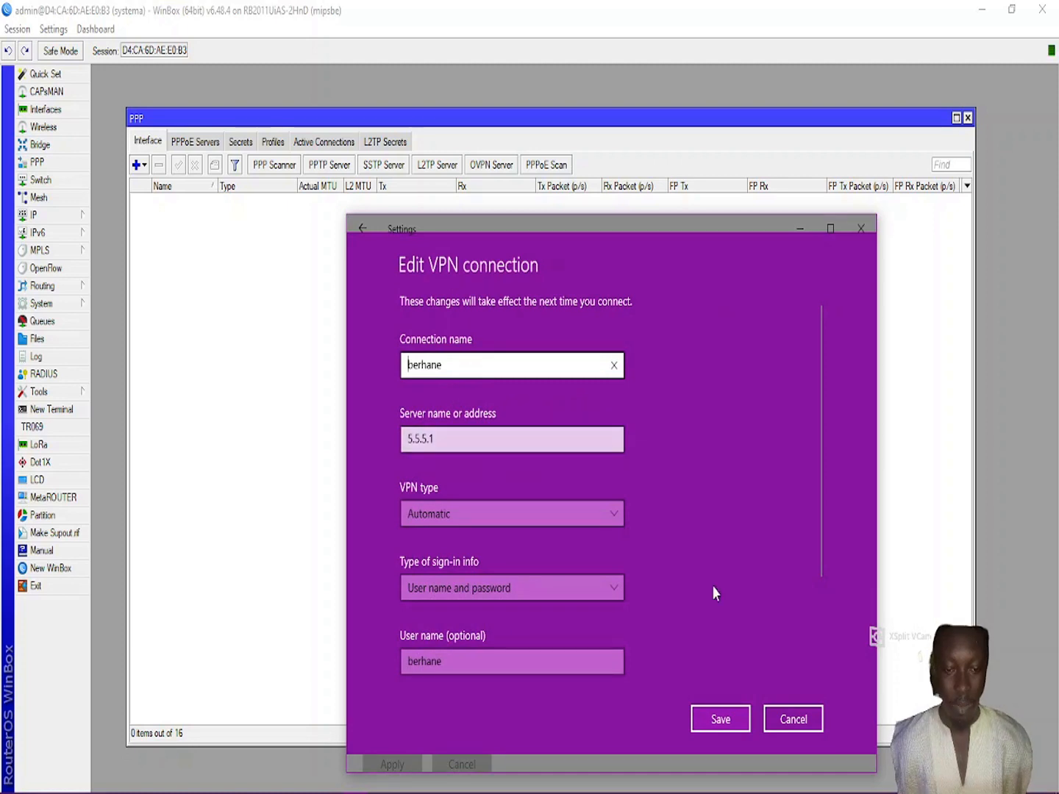
{"action": "left_click", "coordinate": [772, 721]}
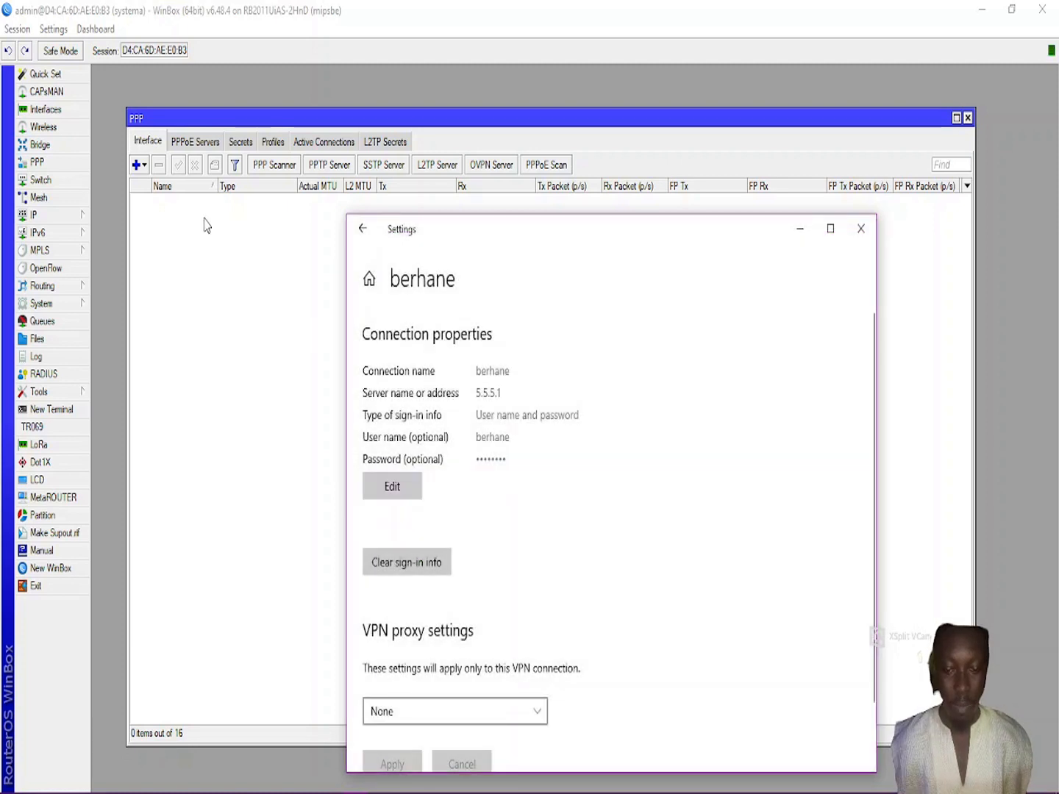
Check that hs-pool-11 spans 192.168.44.2–192.168.44.254, then return to Windows Settings.
{"action": "left_click", "coordinate": [39, 214]}
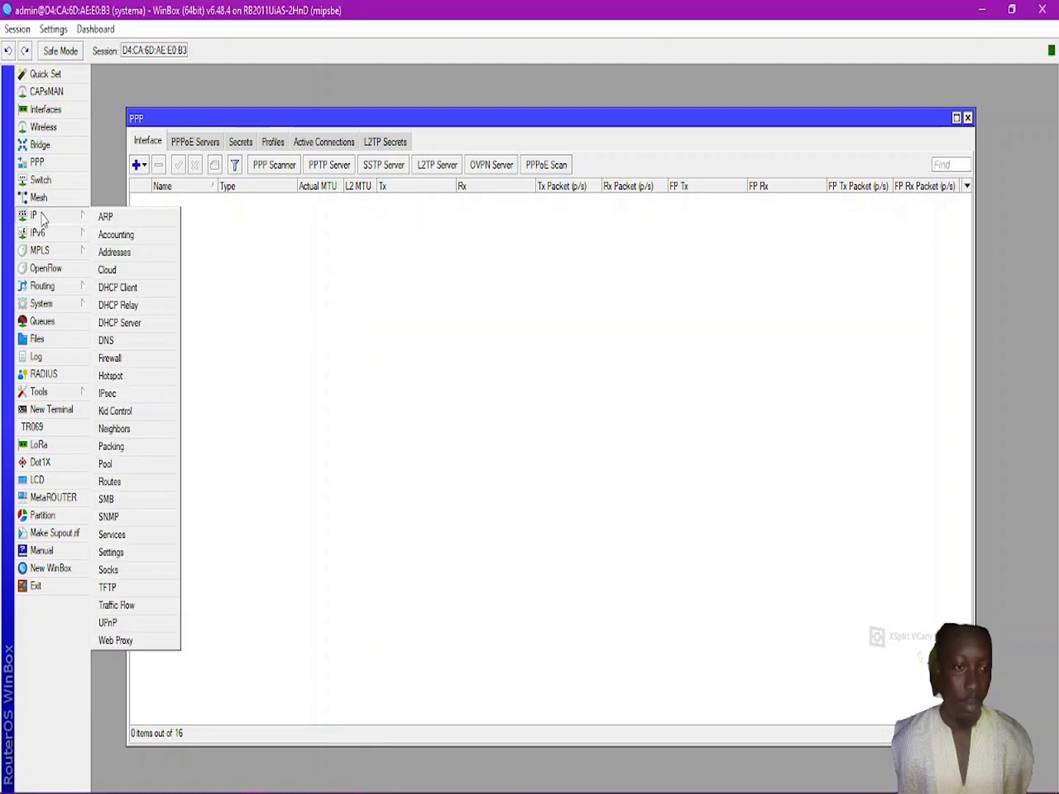
{"action": "left_click", "coordinate": [122, 465]}
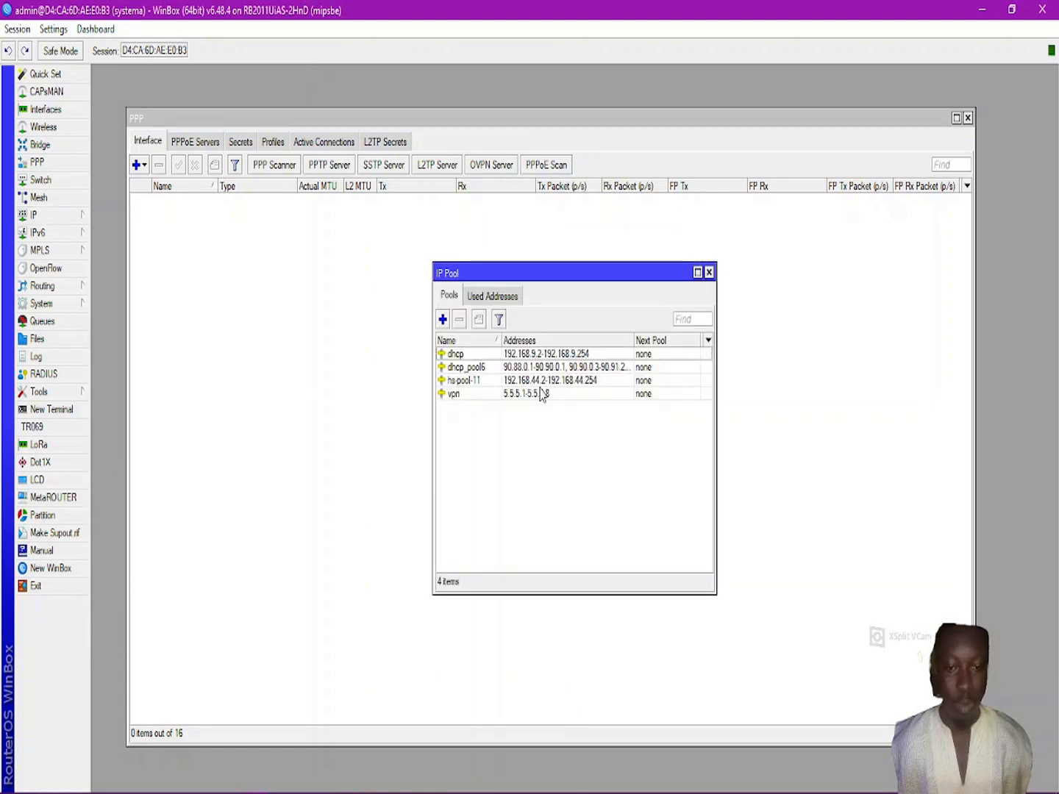
{"action": "left_click", "coordinate": [479, 382]}
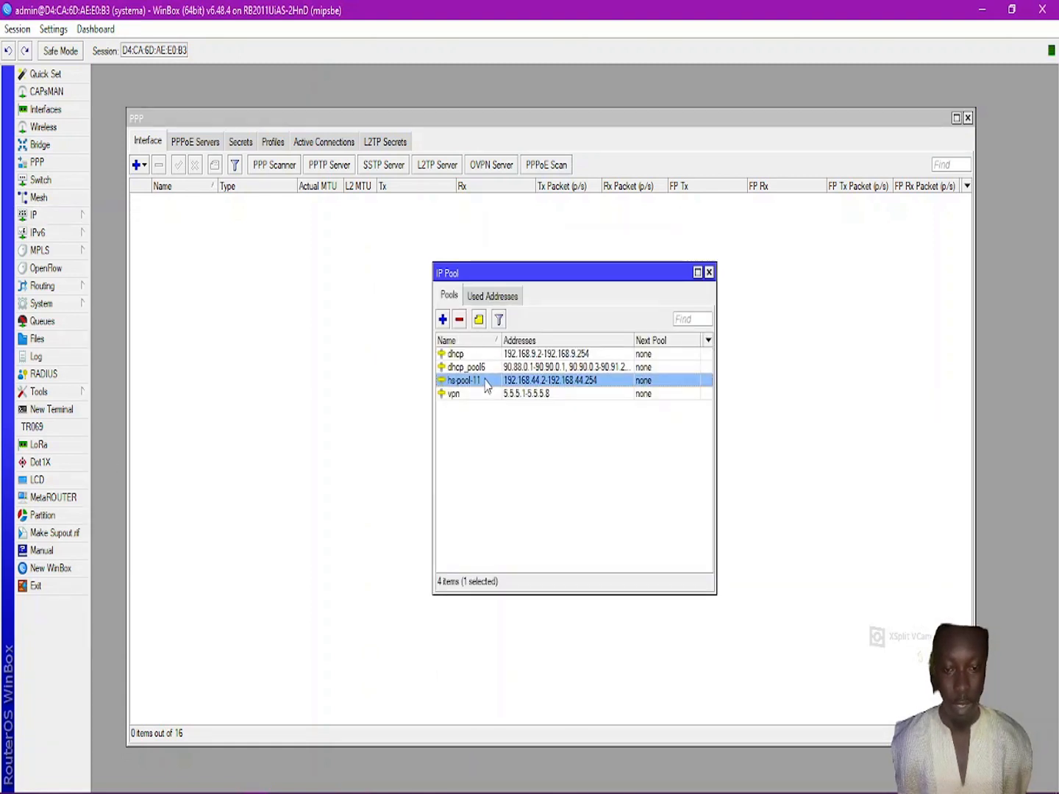
{"action": "double_click", "coordinate": [485, 385]}
{"action": "left_click_drag", "start_coordinate": [562, 395], "coordinate": [485, 399]}
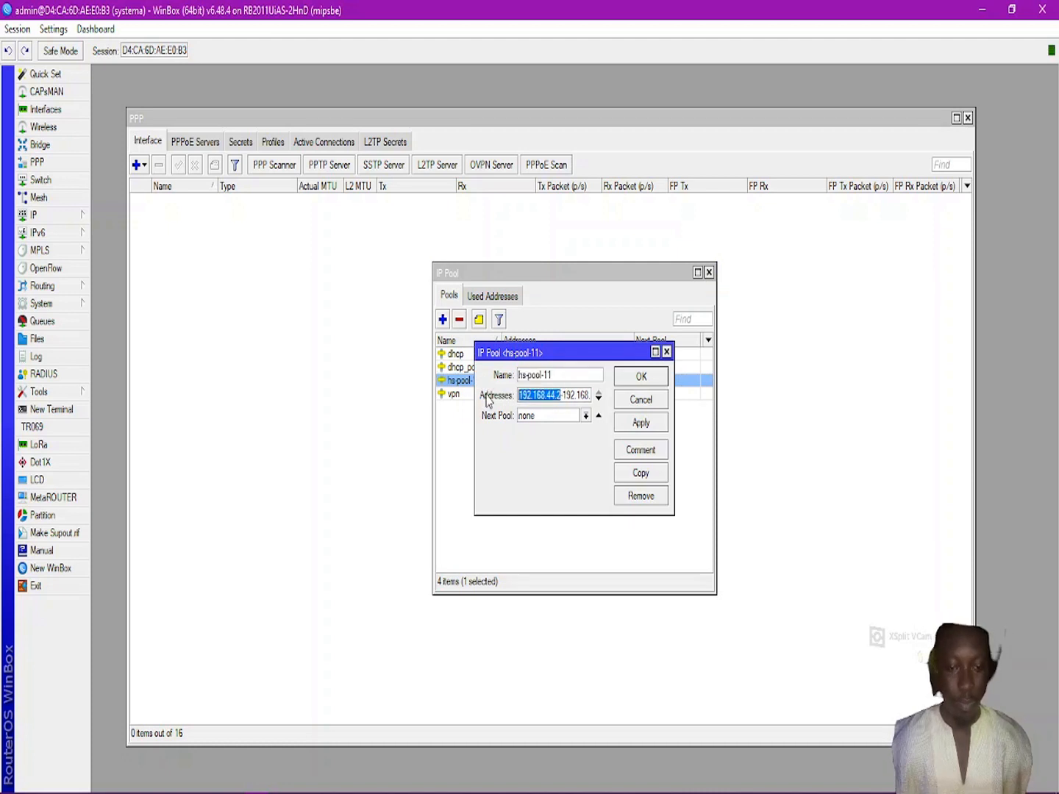
{"action": "left_click", "coordinate": [640, 376]}
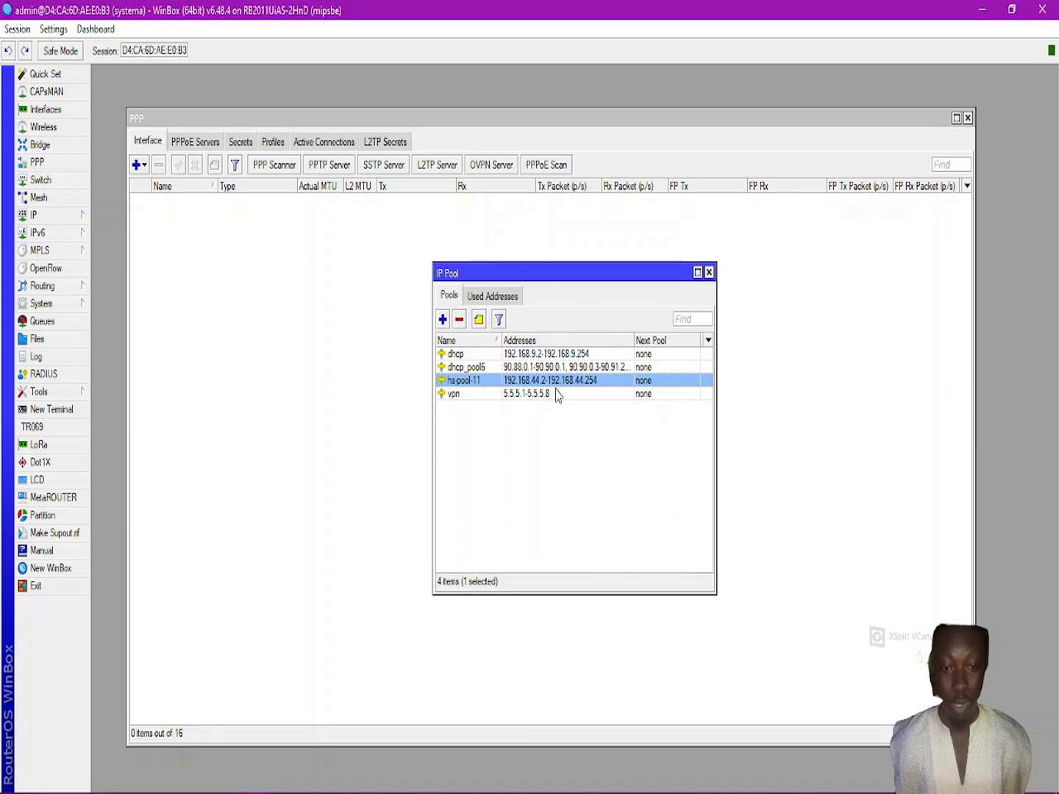
{"action": "left_click", "coordinate": [356, 785]}
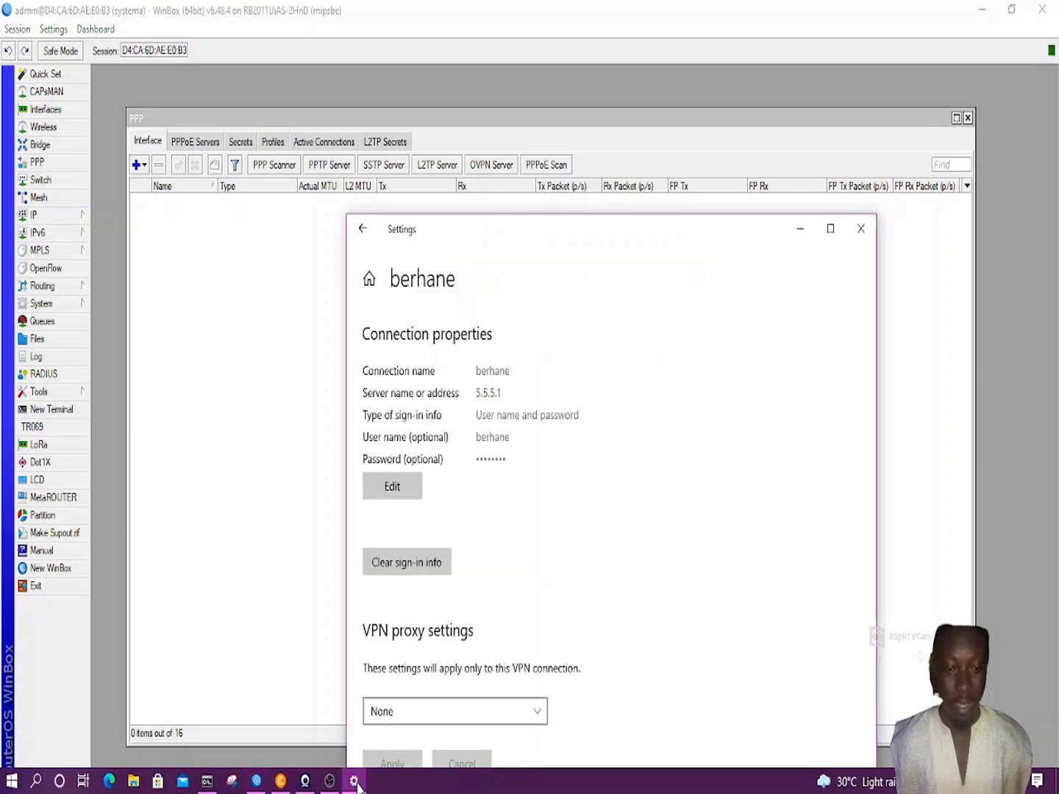
Set the VPN's server address to 192.168.44.1 and rename the connection to owuubi.
{"action": "left_click", "coordinate": [395, 491]}
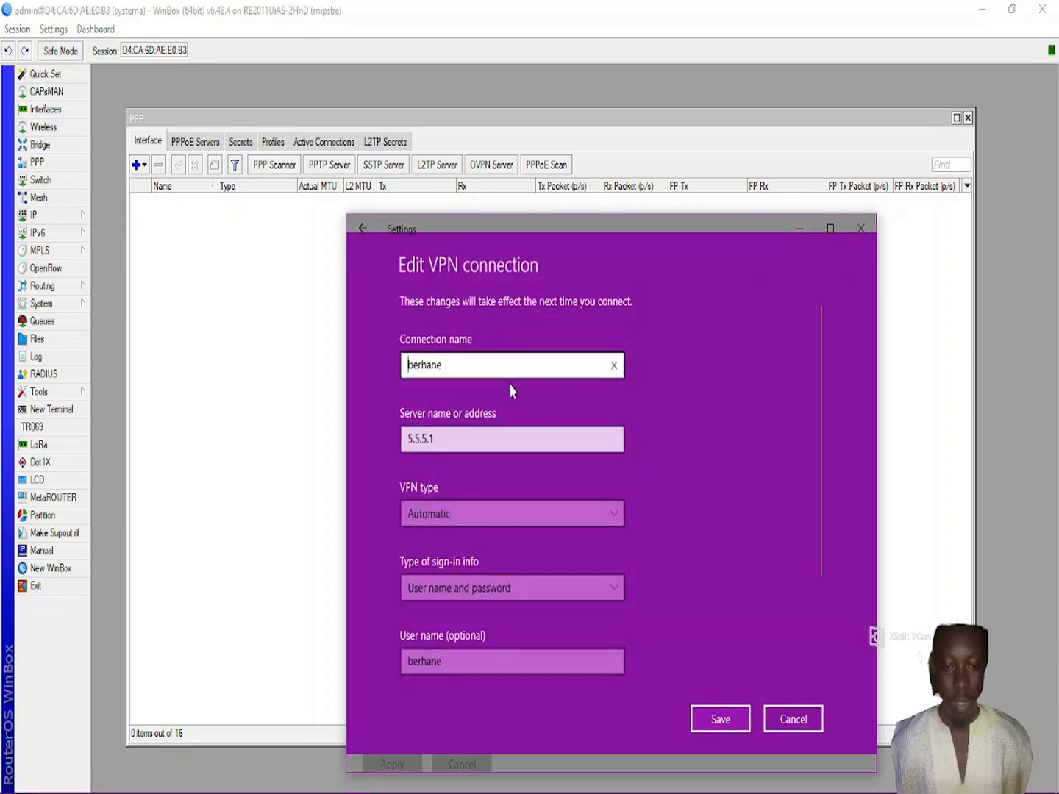
{"action": "key", "text": "Tab"}
{"action": "type", "text": "192.168.44.1"}
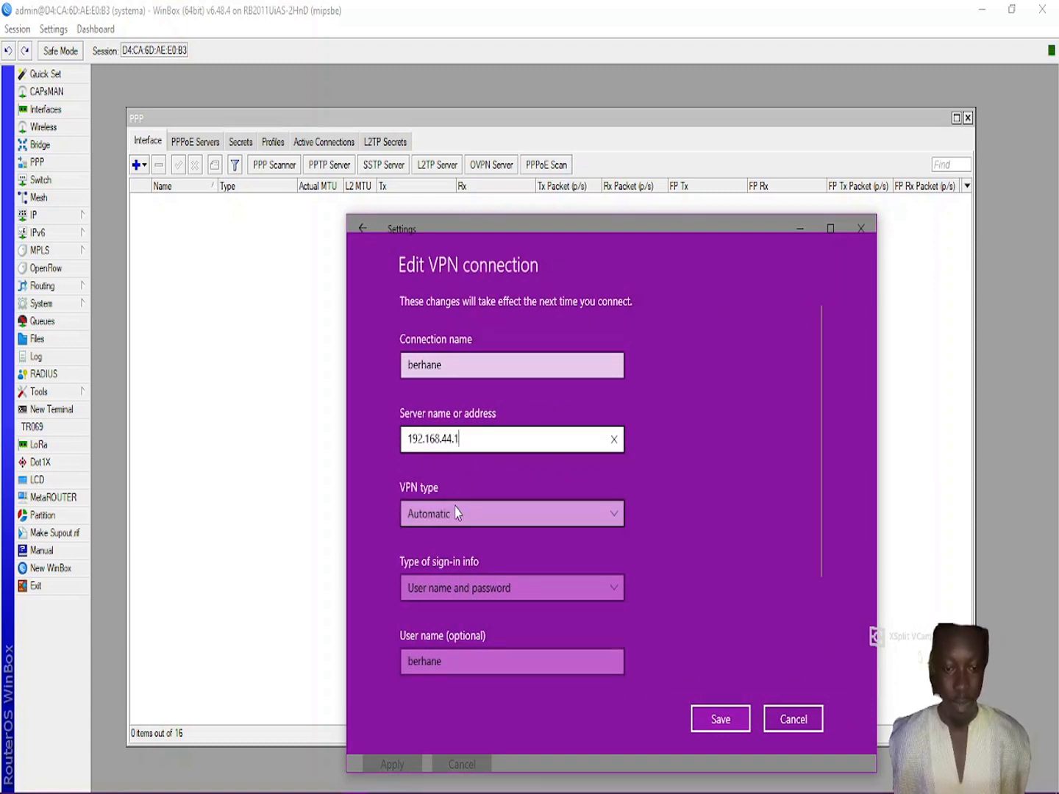
{"action": "left_click", "coordinate": [444, 364]}
{"action": "double_click", "coordinate": [443, 364]}
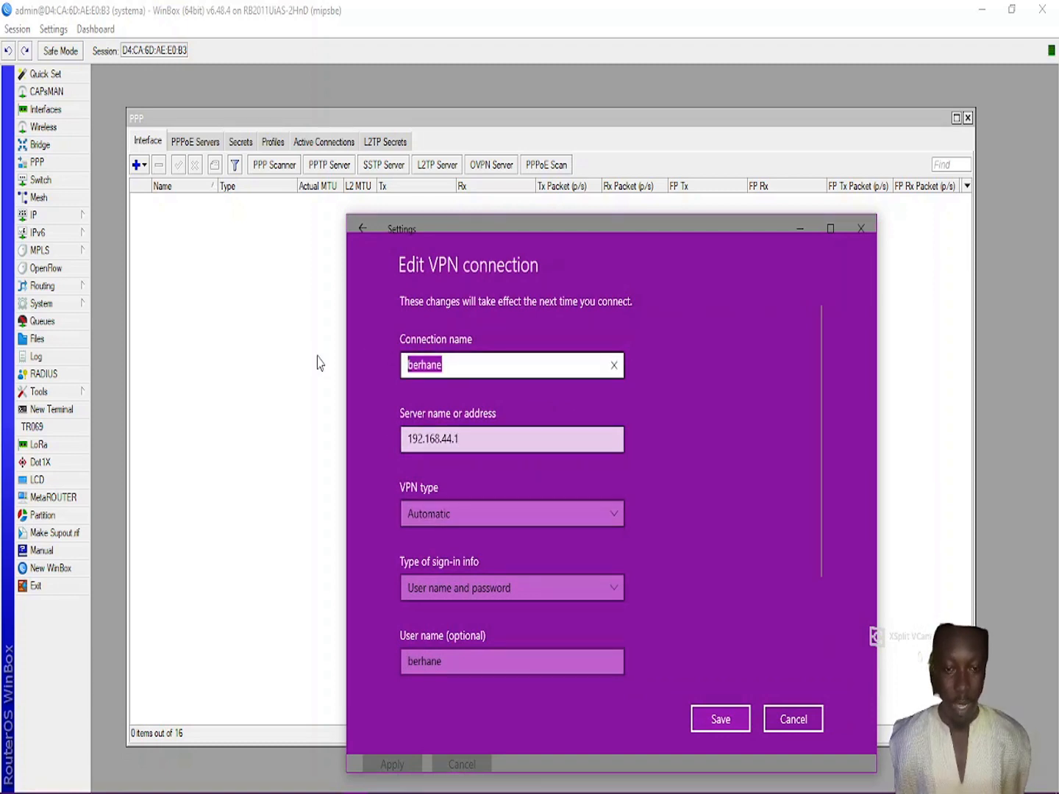
{"action": "type", "text": "owuubii"}
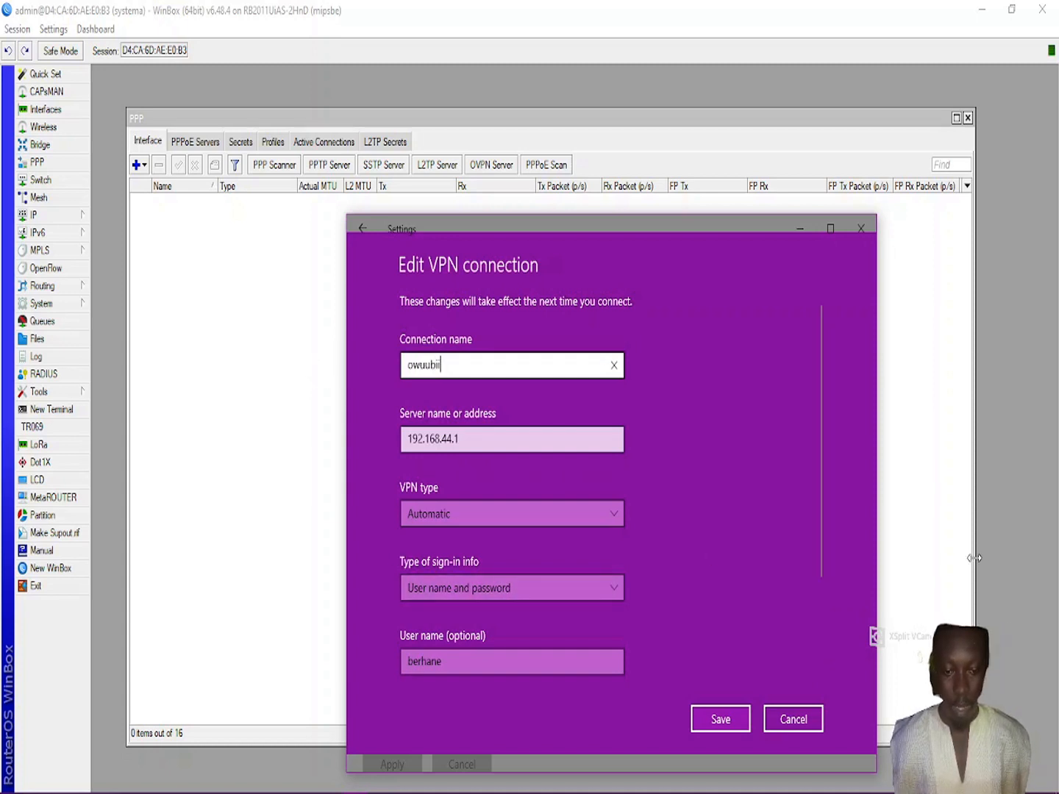
Enter the new VPN user name and password, then save the connection.
{"action": "left_click_drag", "start_coordinate": [821, 517], "coordinate": [830, 624]}
{"action": "double_click", "coordinate": [445, 524]}
{"action": "type", "text": "owuubii"}
{"action": "key", "text": "Tab"}
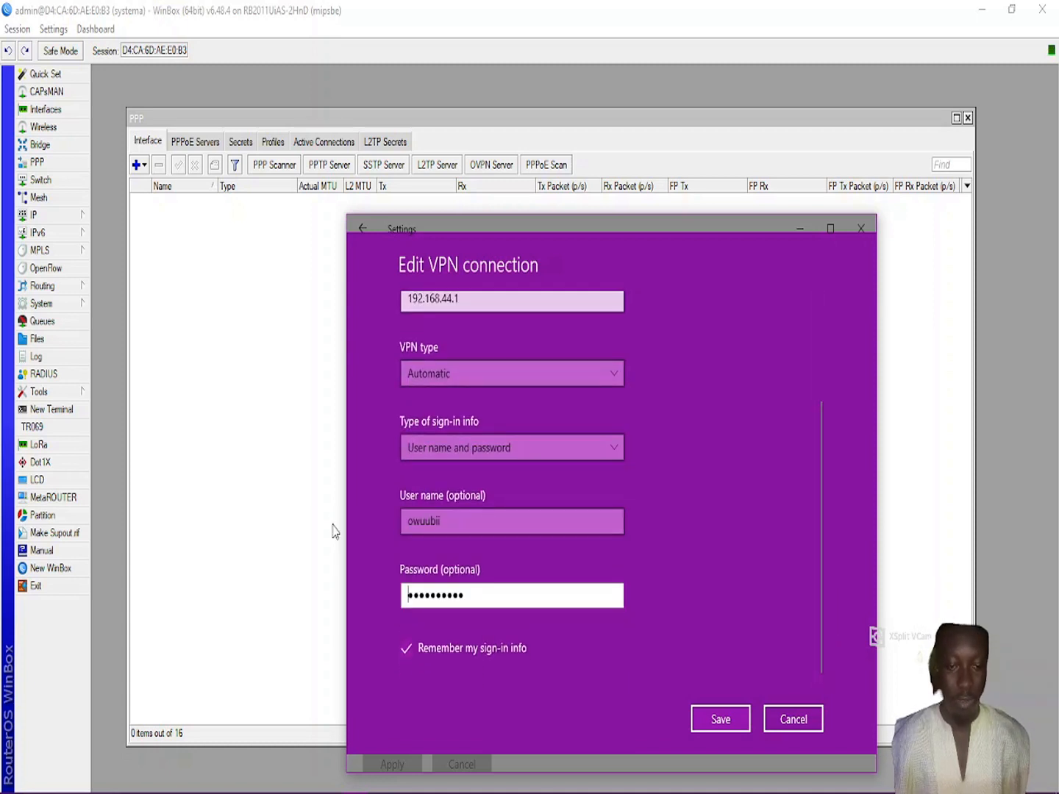
{"action": "key", "text": "ctrl+a"}
{"action": "type", "text": "***"}
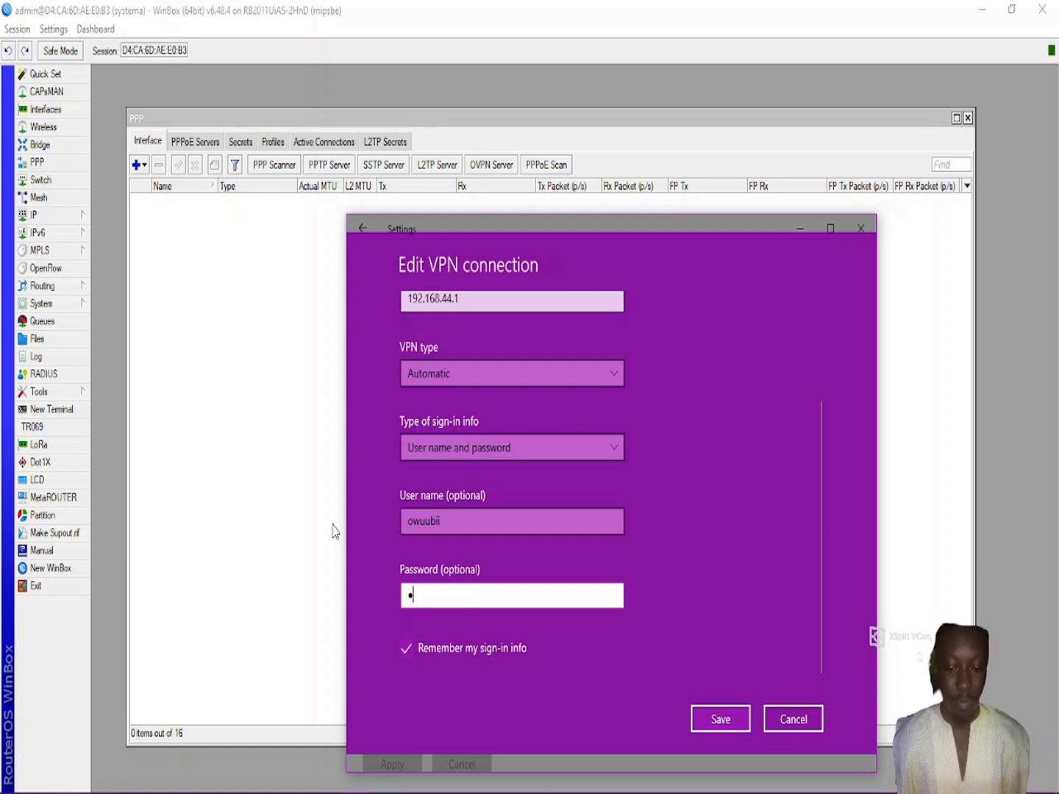
{"action": "left_click", "coordinate": [712, 720]}
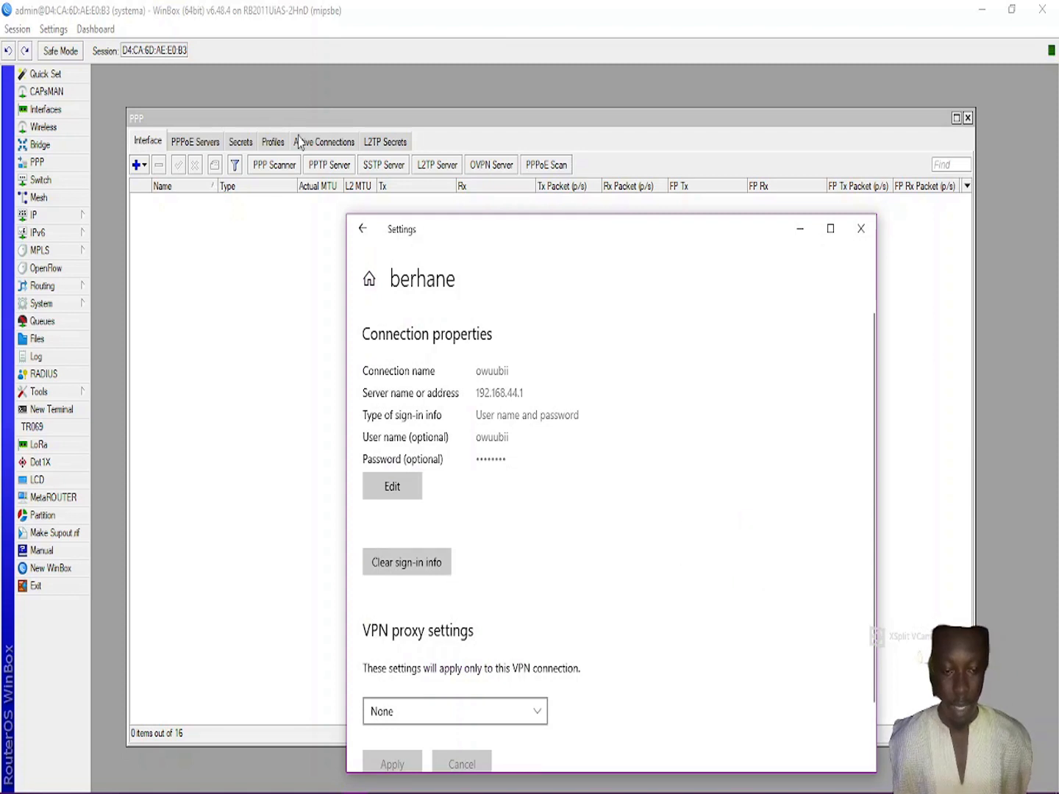
Connect the owuubi VPN and minimize Settings once it shows Connected.
{"action": "left_click", "coordinate": [363, 229]}
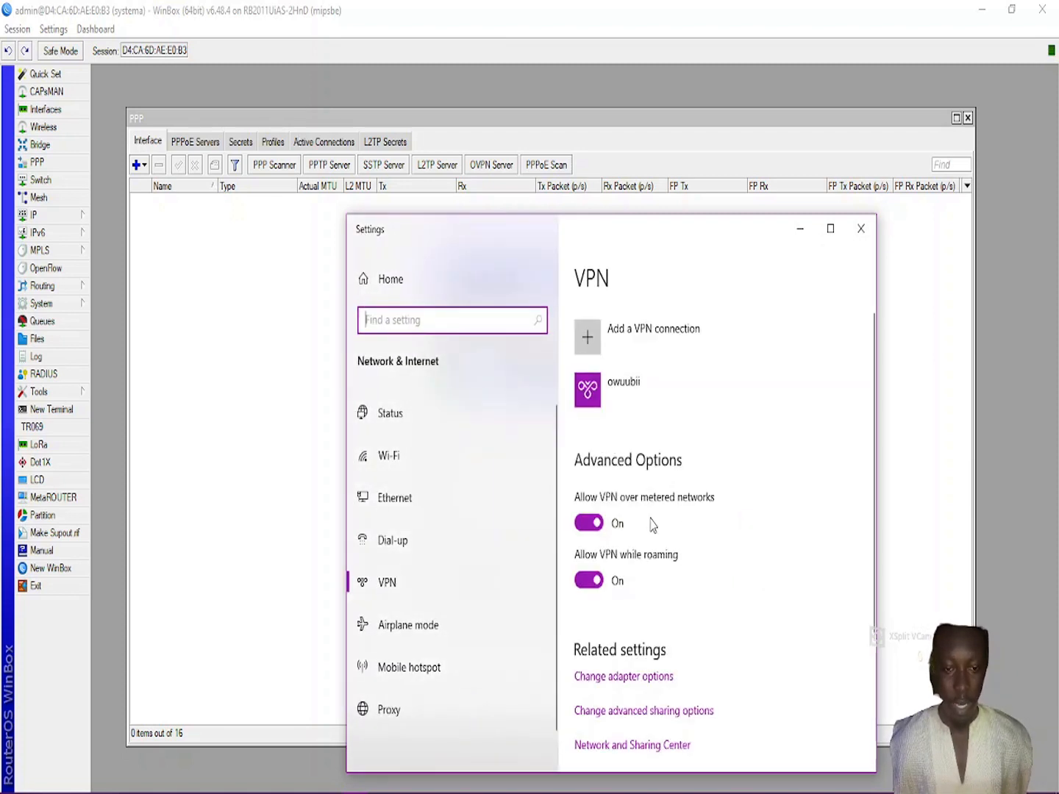
{"action": "left_click", "coordinate": [632, 388]}
{"action": "left_click", "coordinate": [675, 456]}
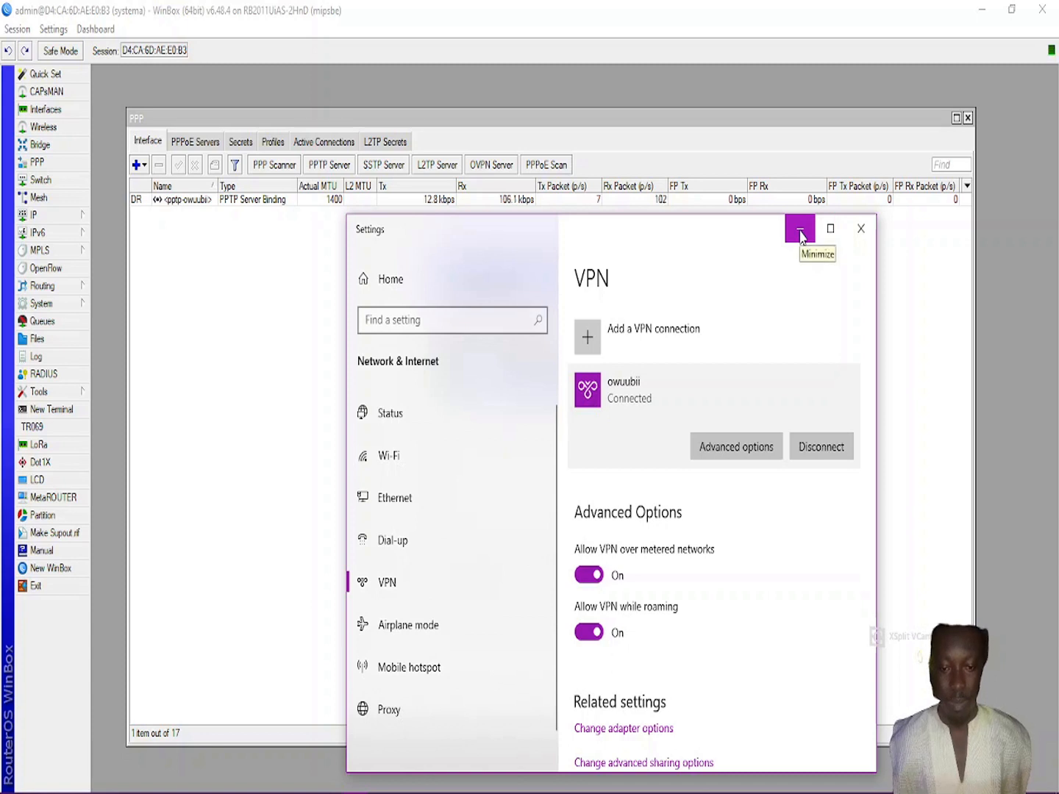
{"action": "left_click", "coordinate": [800, 230]}
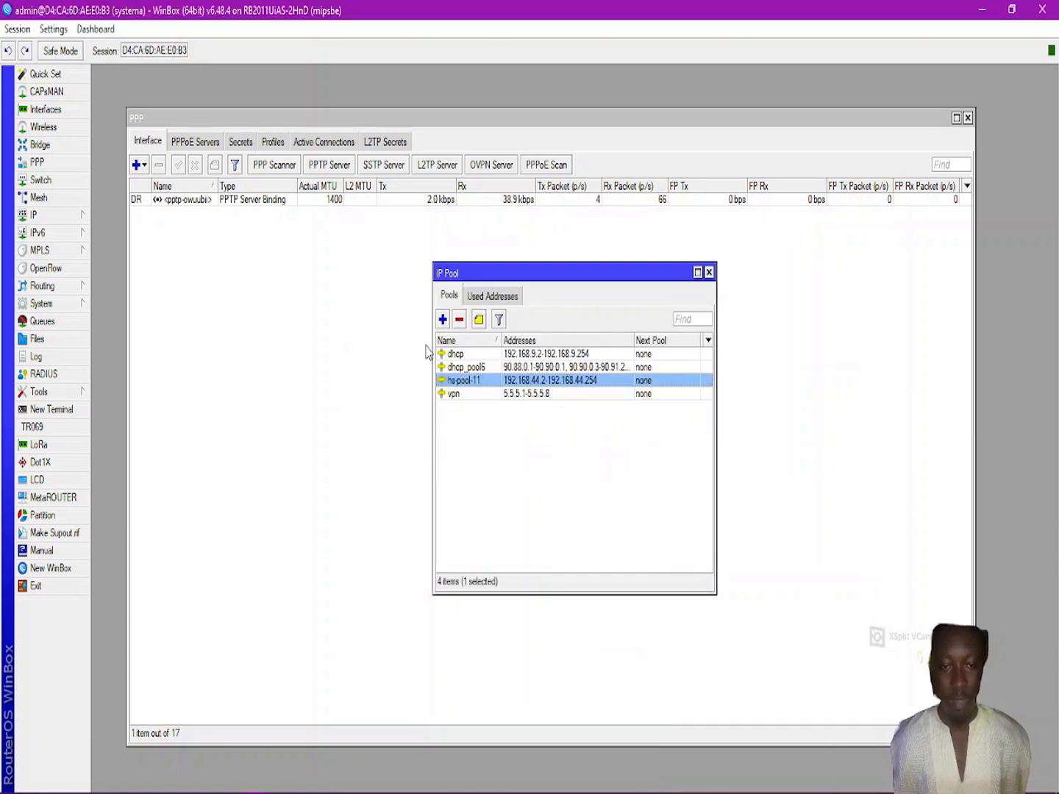
Close the pool list and review the pptp interface status: caller 192.168.9.254, addresses 192.168.44.243/192.168.44.242.
{"action": "left_click", "coordinate": [709, 273]}
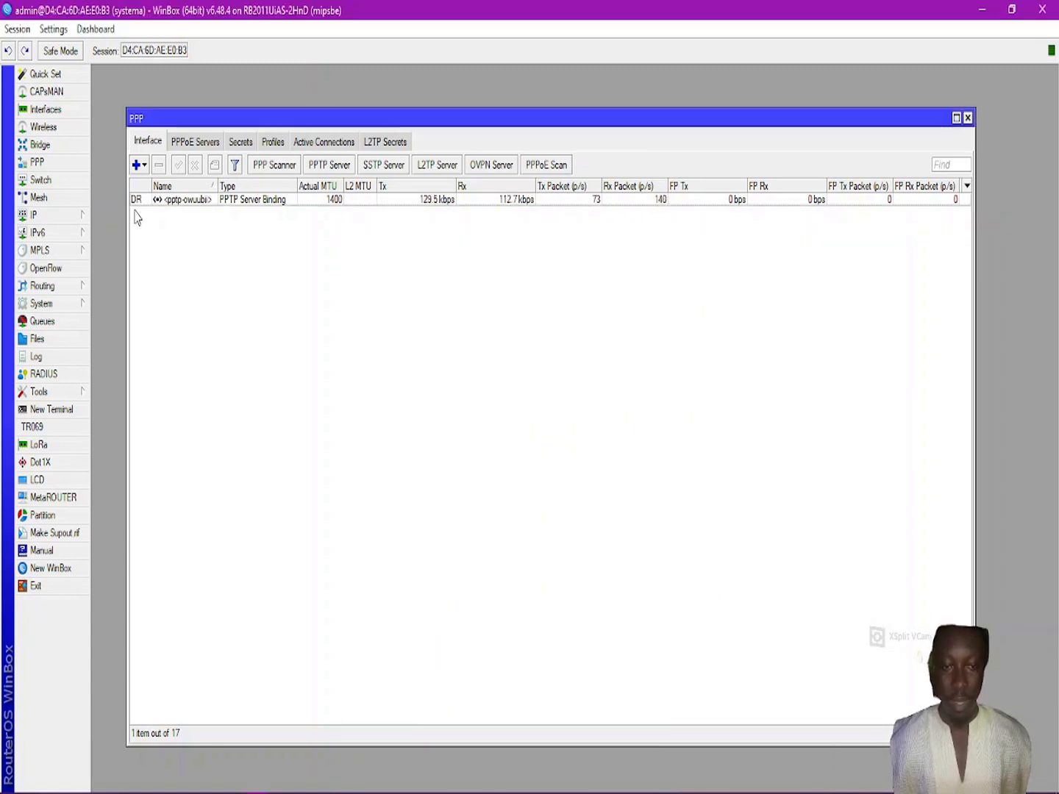
{"action": "left_click", "coordinate": [166, 202]}
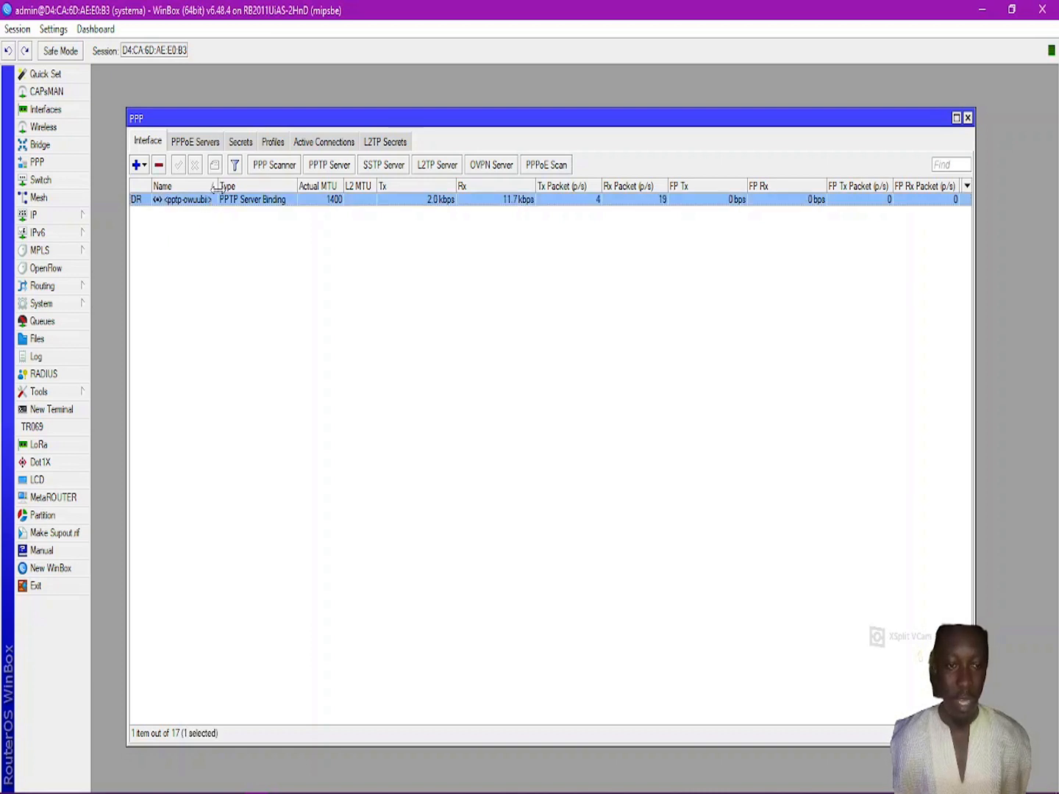
{"action": "double_click", "coordinate": [261, 204]}
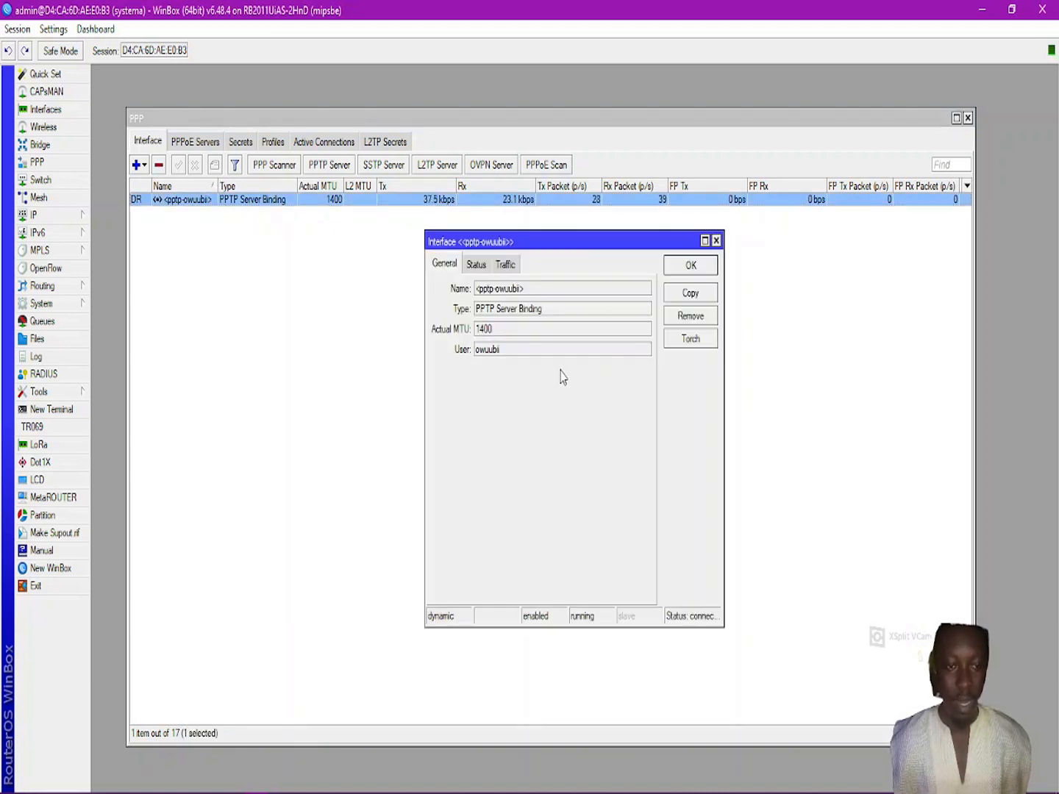
{"action": "left_click", "coordinate": [476, 269]}
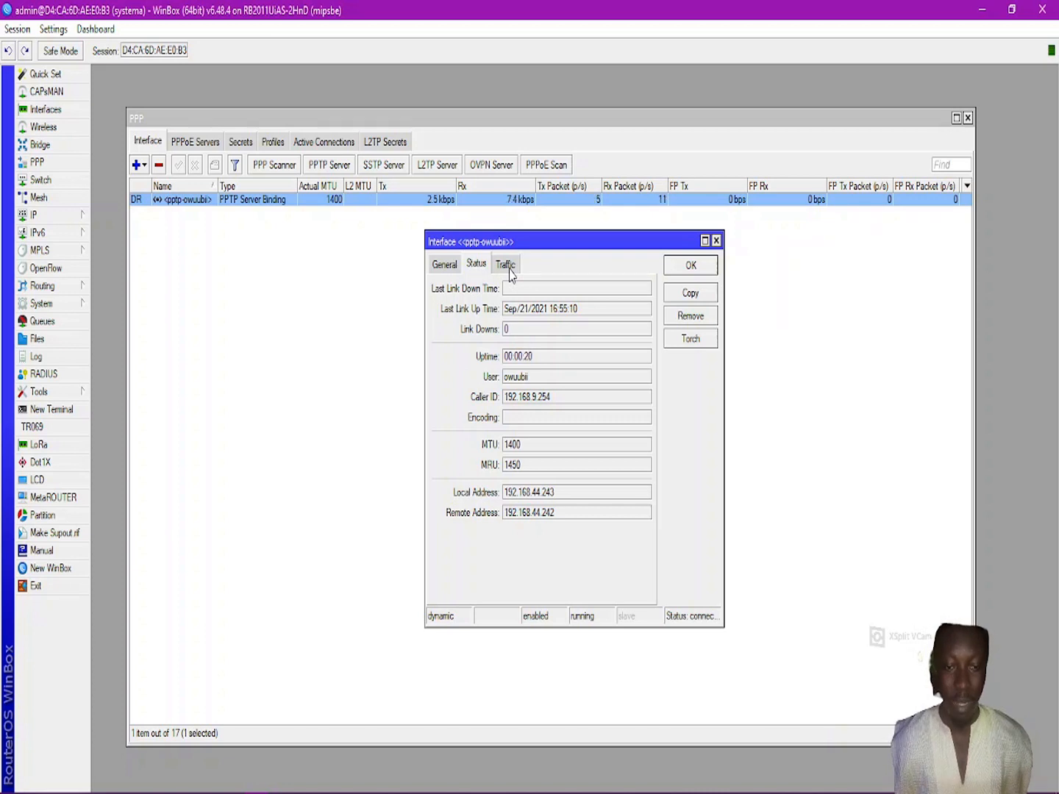
{"action": "left_click_drag", "start_coordinate": [536, 381], "coordinate": [483, 367]}
{"action": "left_click_drag", "start_coordinate": [561, 407], "coordinate": [503, 397]}
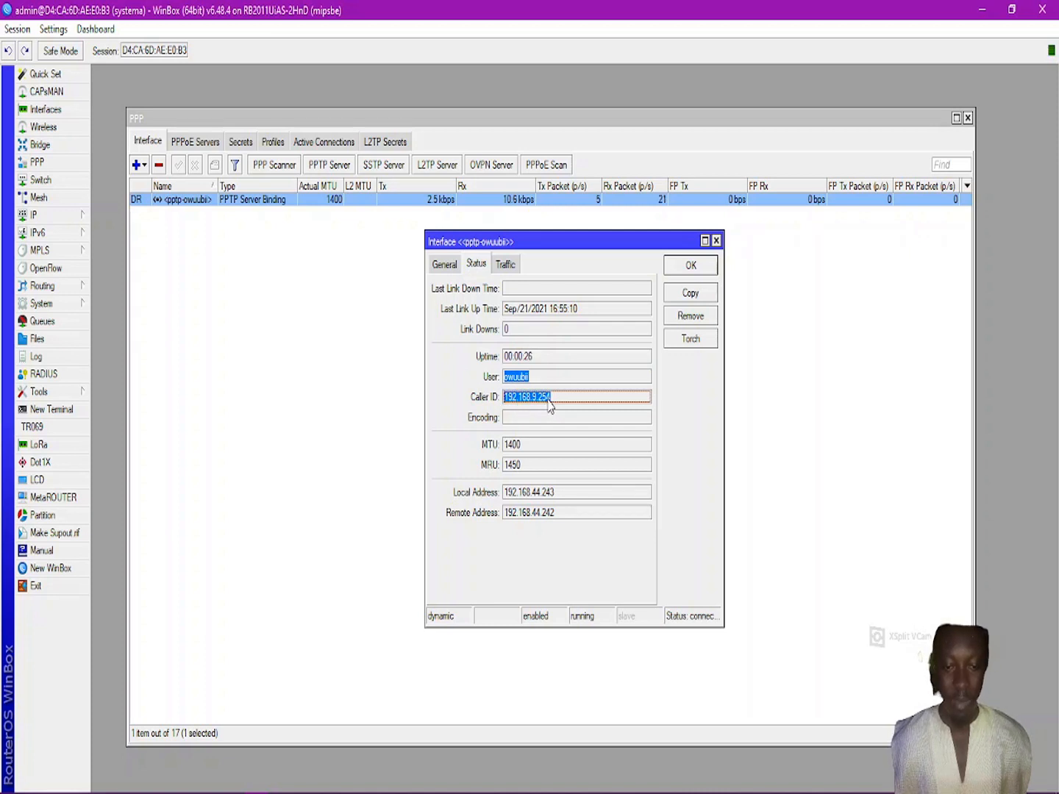
{"action": "left_click_drag", "start_coordinate": [563, 501], "coordinate": [492, 504]}
{"action": "left_click_drag", "start_coordinate": [559, 513], "coordinate": [494, 515]}
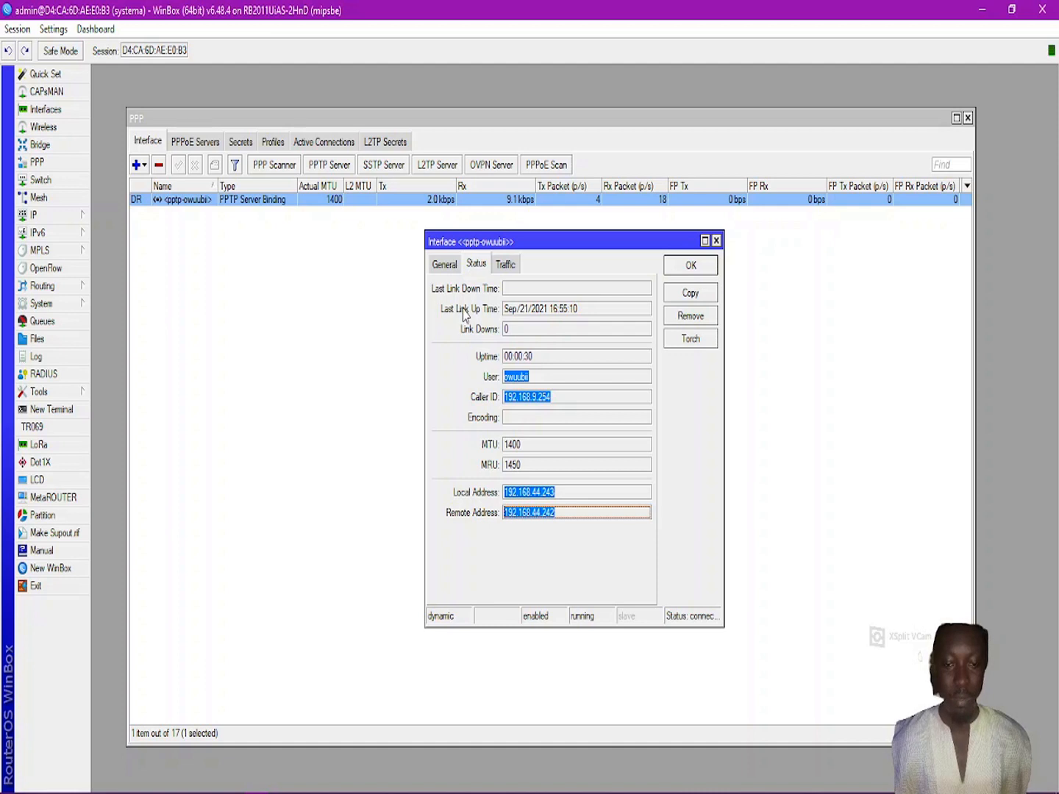
Check the interface's live traffic rates, then close its properties.
{"action": "left_click", "coordinate": [509, 268]}
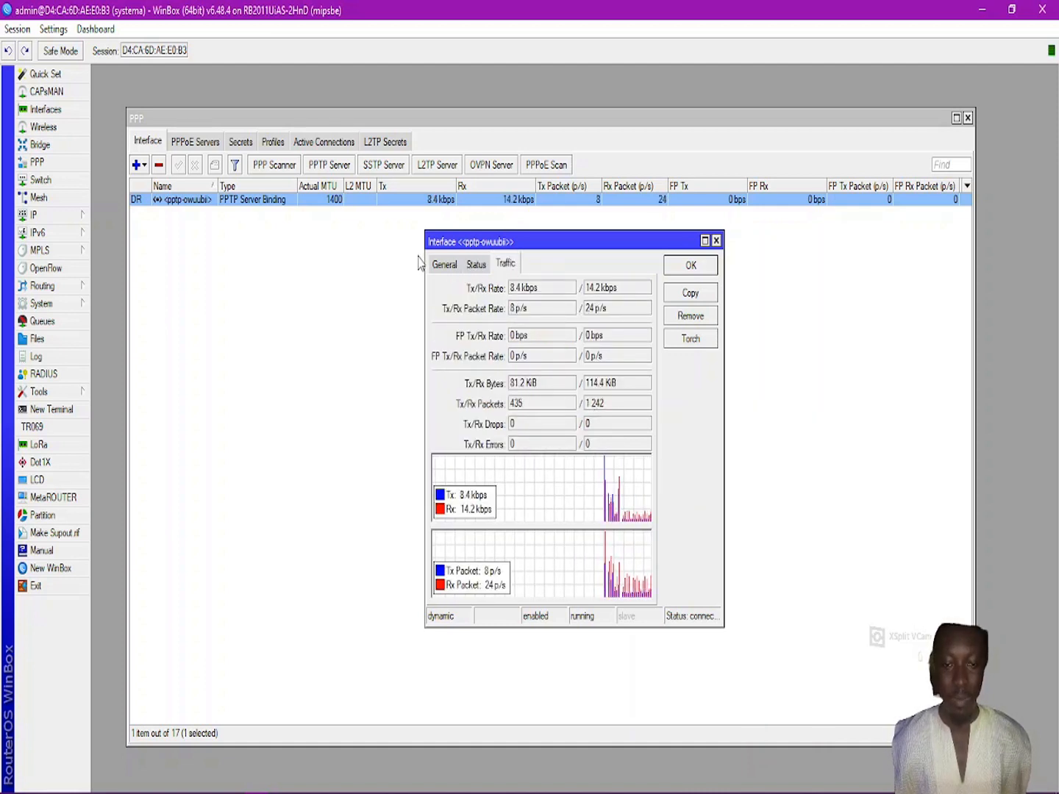
{"action": "left_click", "coordinate": [443, 267]}
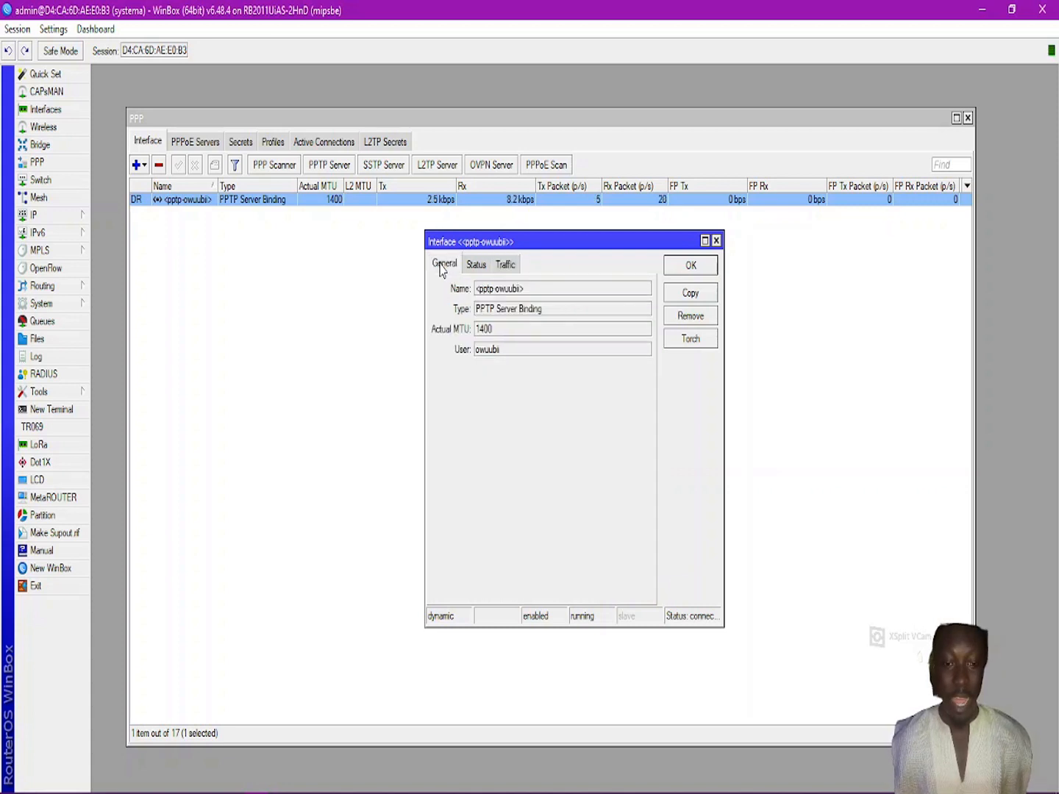
{"action": "left_click", "coordinate": [690, 267]}
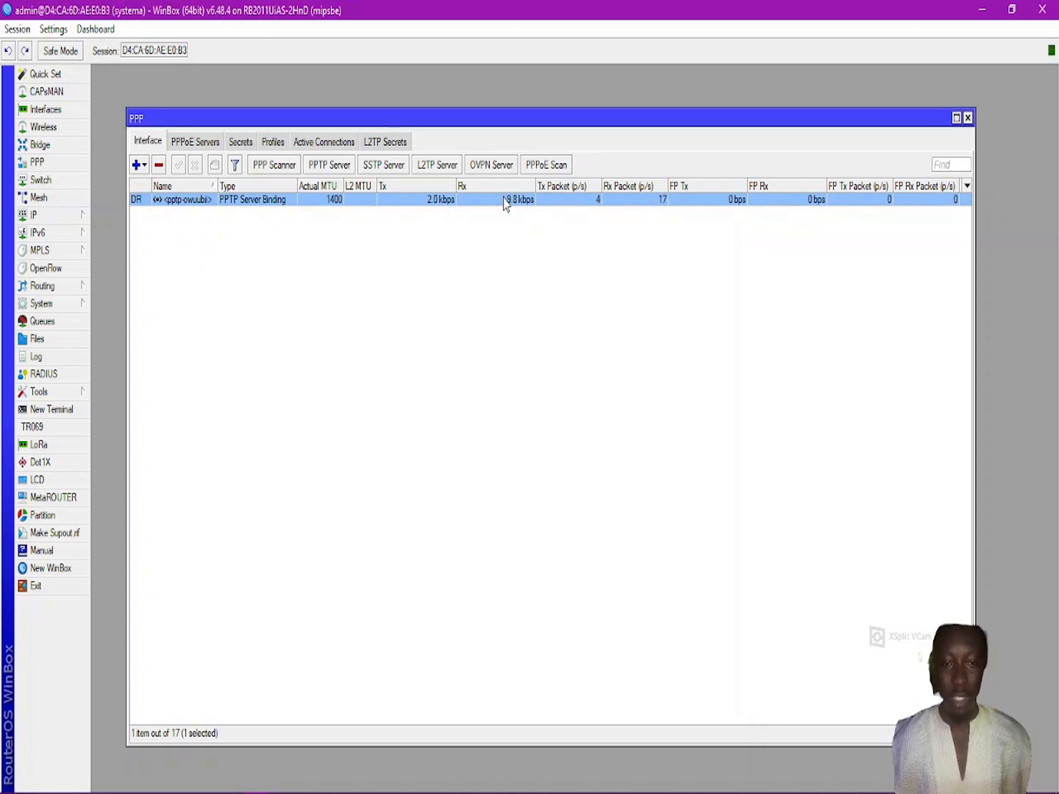
{"action": "mouse_move", "coordinate": [485, 793]}
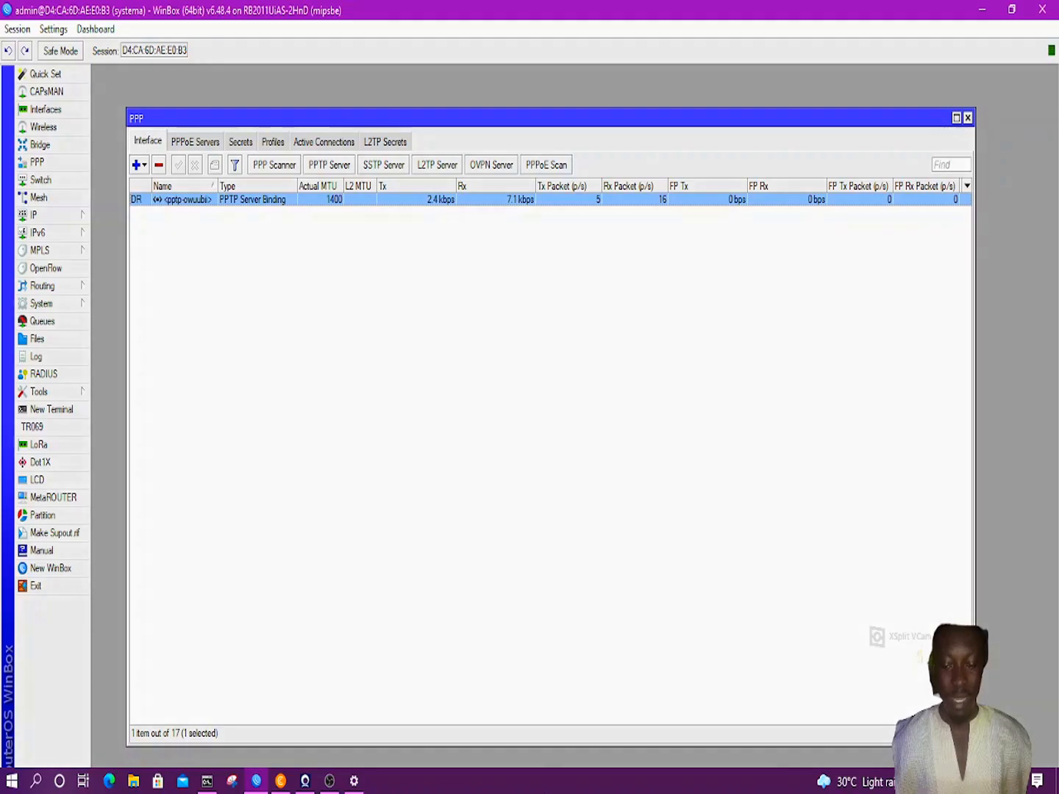